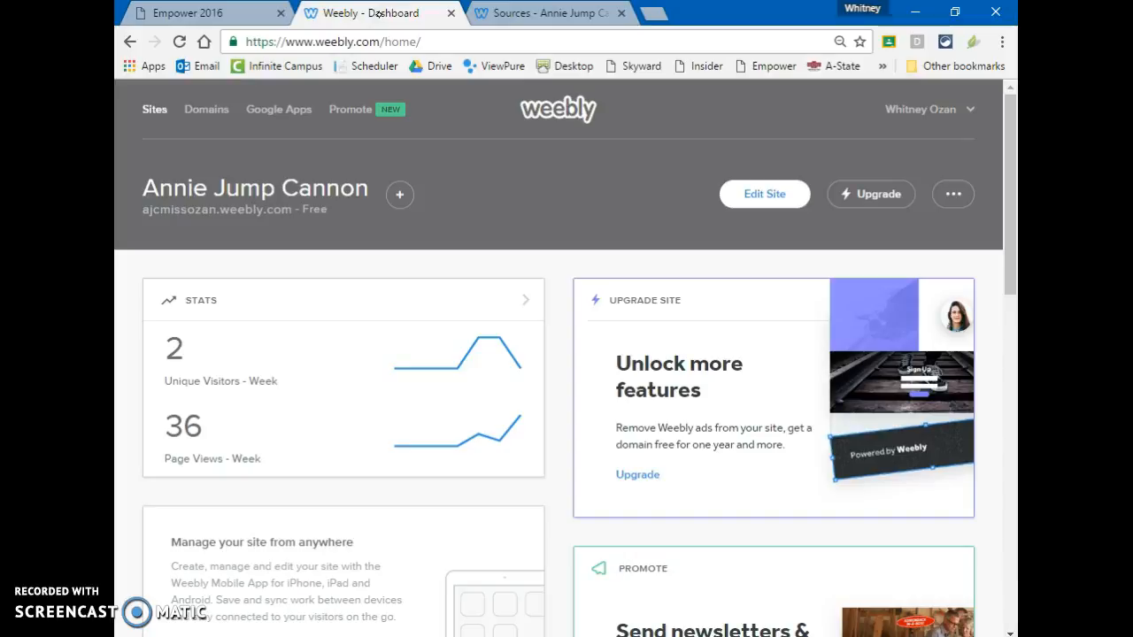
- Start creating a new website and look through the Online Store themes in the theme selection
{"action": "left_click", "coordinate": [402, 195]}
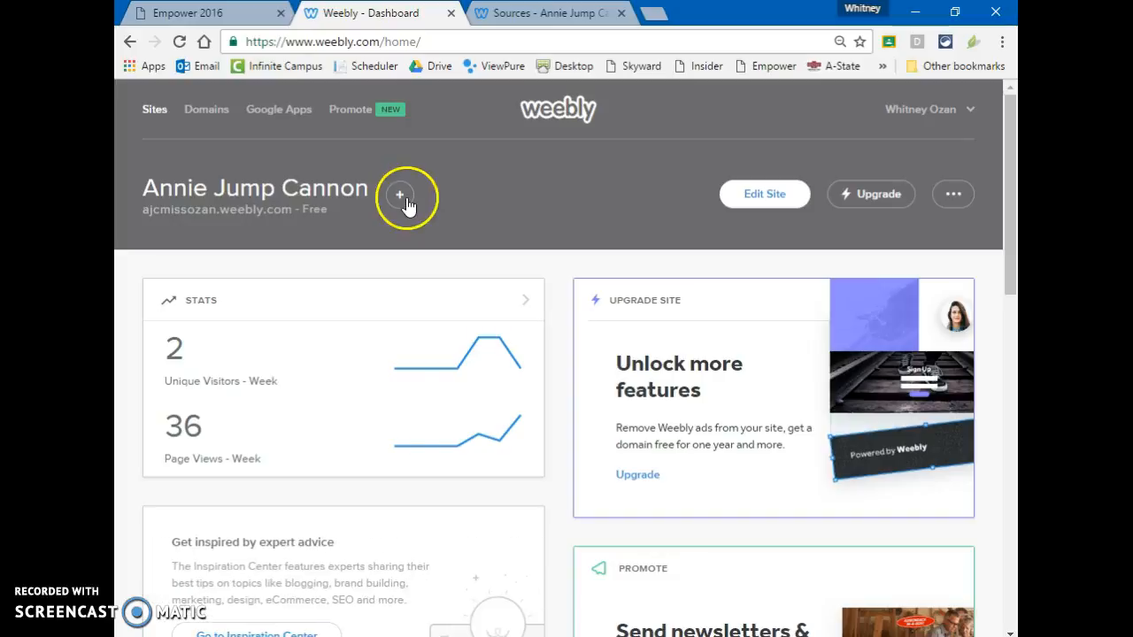
{"action": "left_click", "coordinate": [238, 279]}
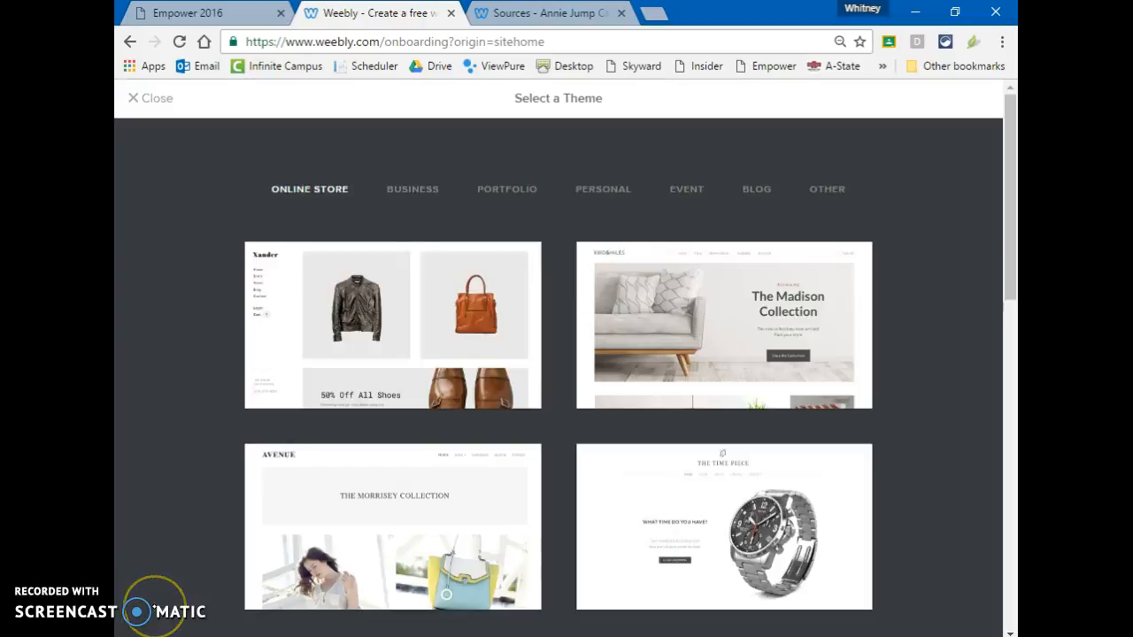
{"action": "left_click", "coordinate": [935, 467]}
{"action": "scroll", "coordinate": [932, 457], "scroll_direction": "down", "scroll_amount": 7}
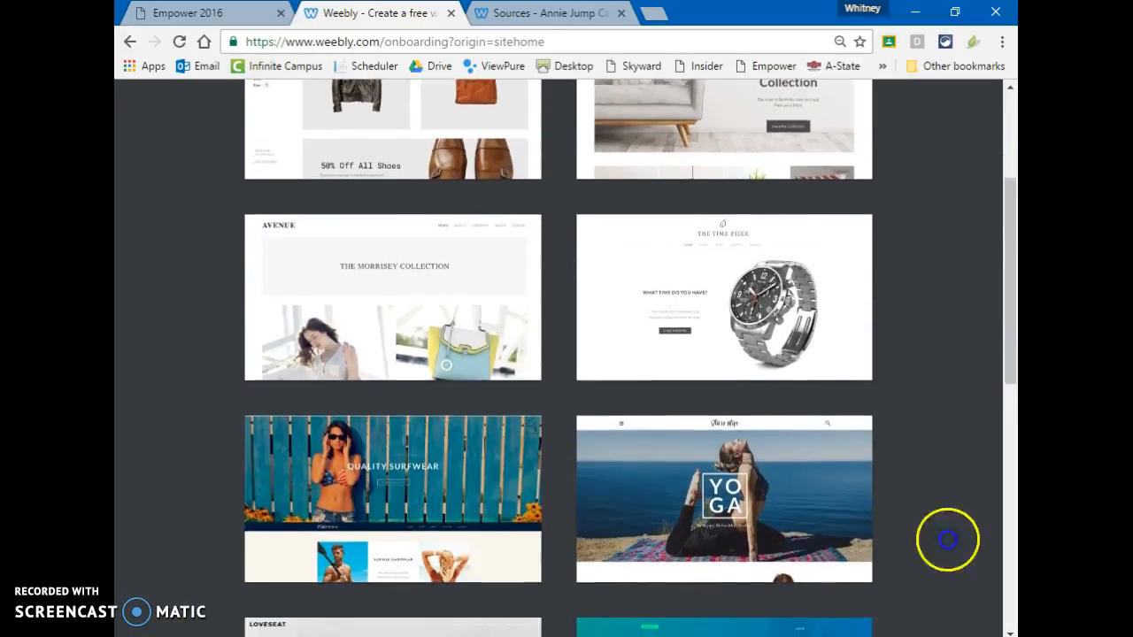
{"action": "scroll", "coordinate": [912, 443], "scroll_direction": "down", "scroll_amount": 4}
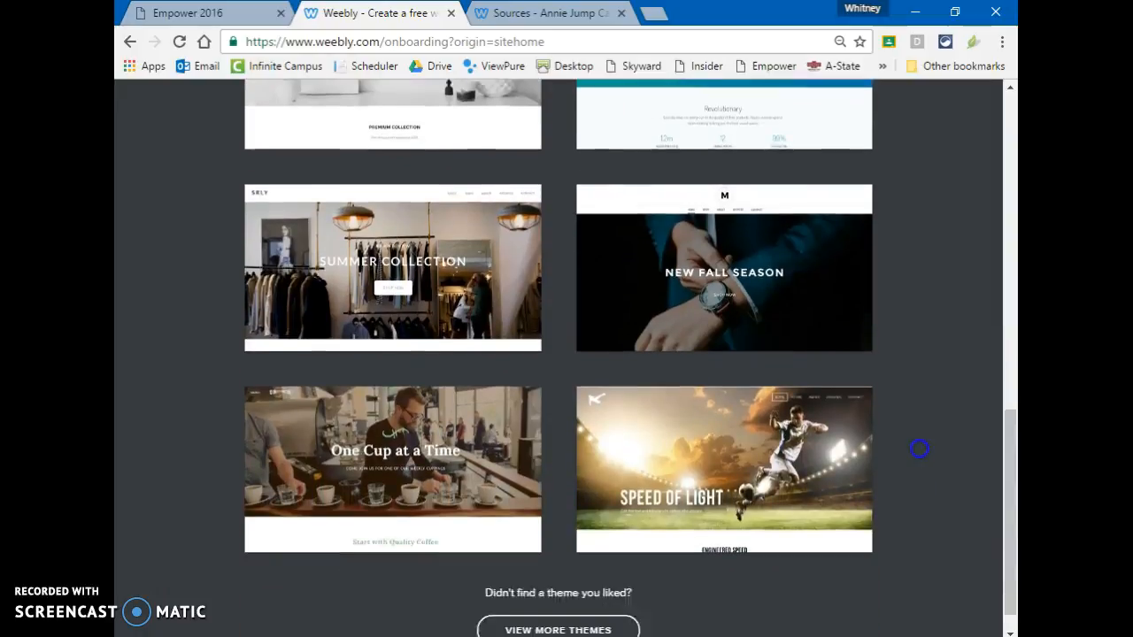
{"action": "scroll", "coordinate": [901, 460], "scroll_direction": "up", "scroll_amount": 10}
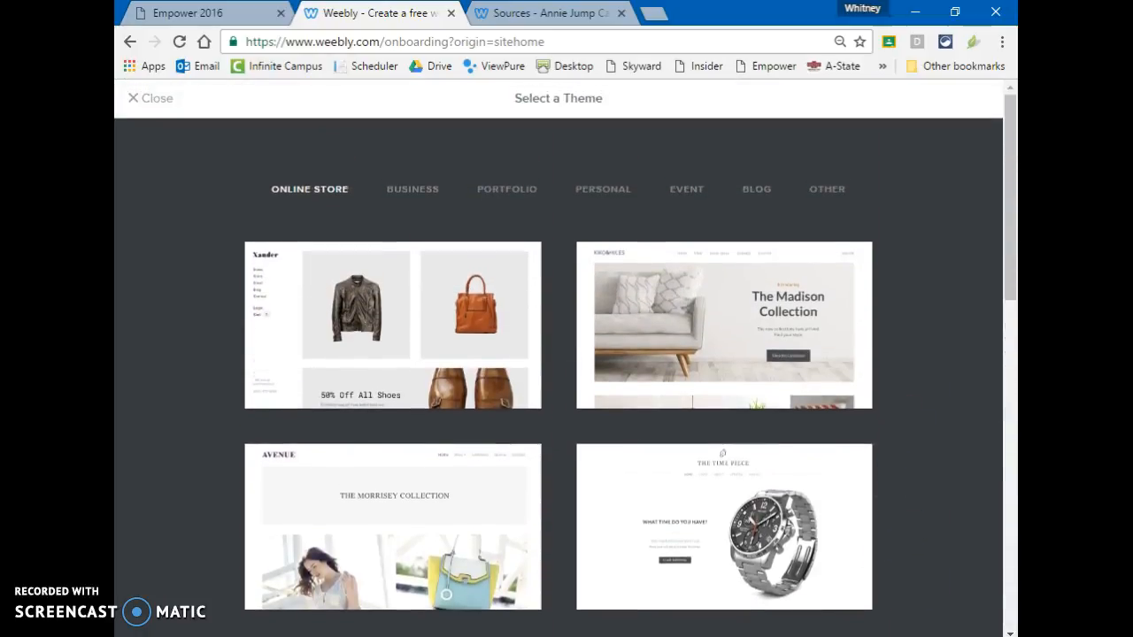
- Choose the Portfolio theme headed "Designing the Right Typography for your business" and start editing the site with it
{"action": "left_click", "coordinate": [507, 188]}
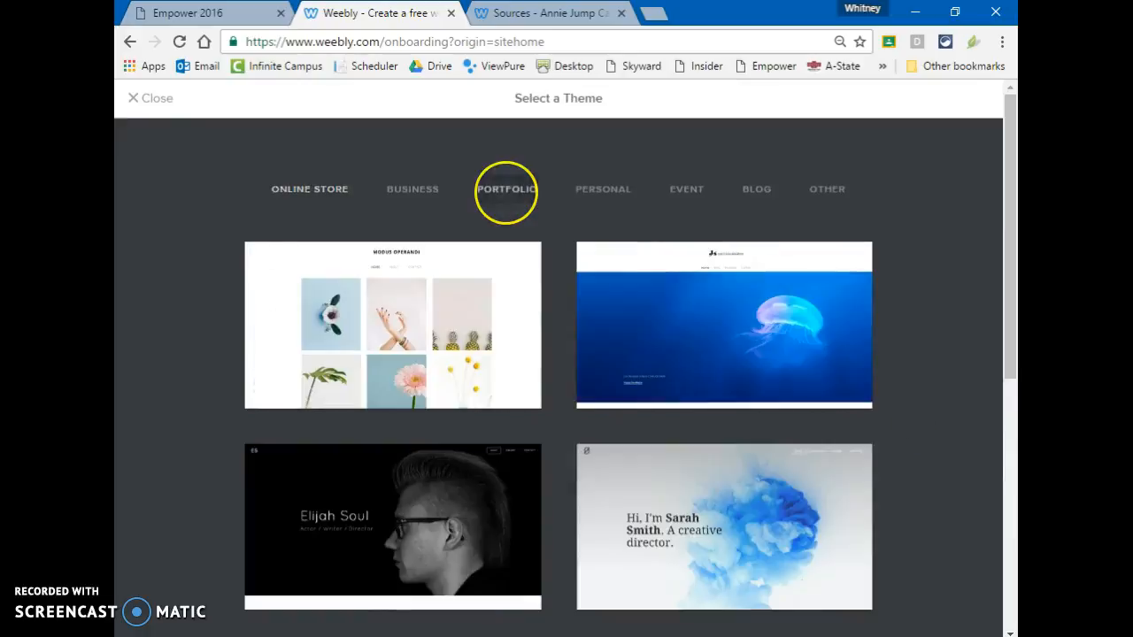
{"action": "scroll", "coordinate": [937, 347], "scroll_direction": "down", "scroll_amount": 2}
{"action": "scroll", "coordinate": [936, 347], "scroll_direction": "down", "scroll_amount": 2}
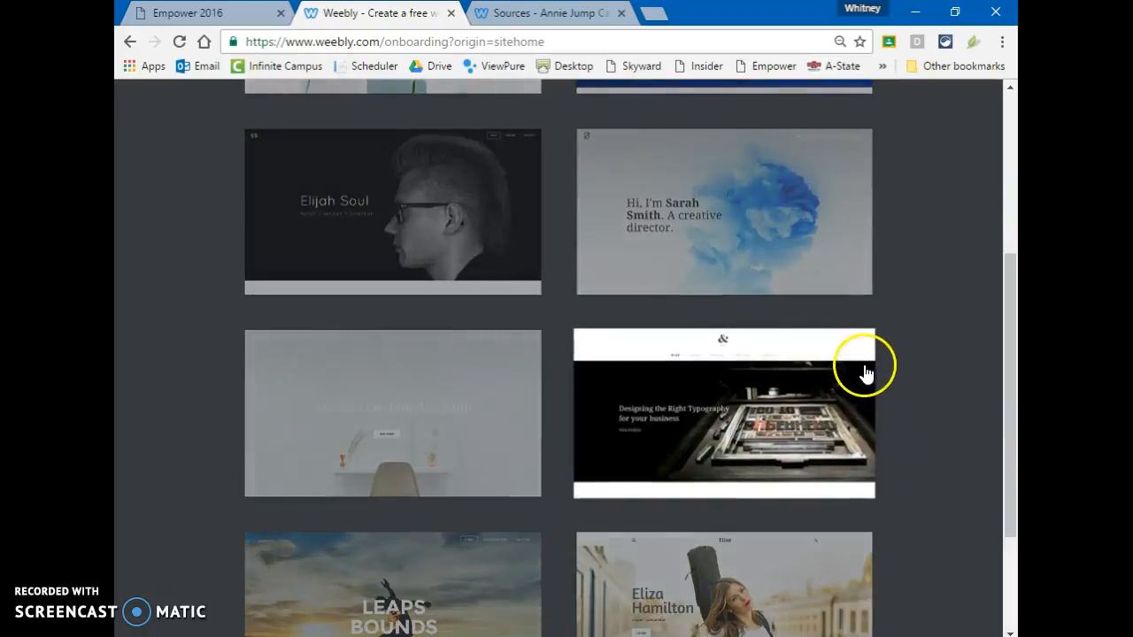
{"action": "scroll", "coordinate": [939, 424], "scroll_direction": "down", "scroll_amount": 2}
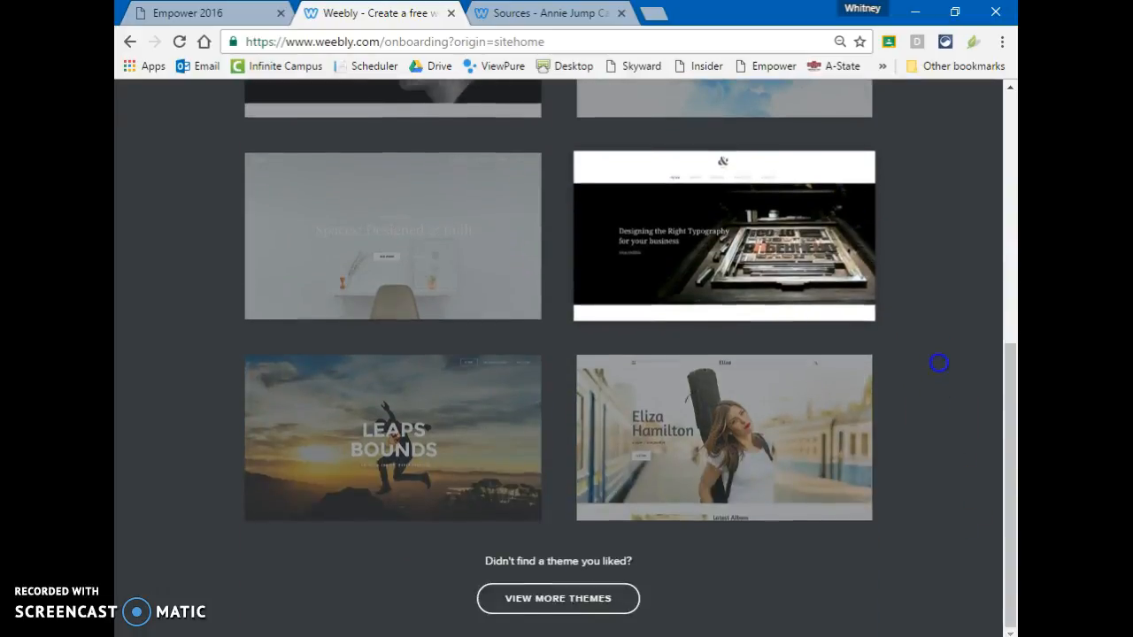
{"action": "scroll", "coordinate": [936, 362], "scroll_direction": "up", "scroll_amount": 8}
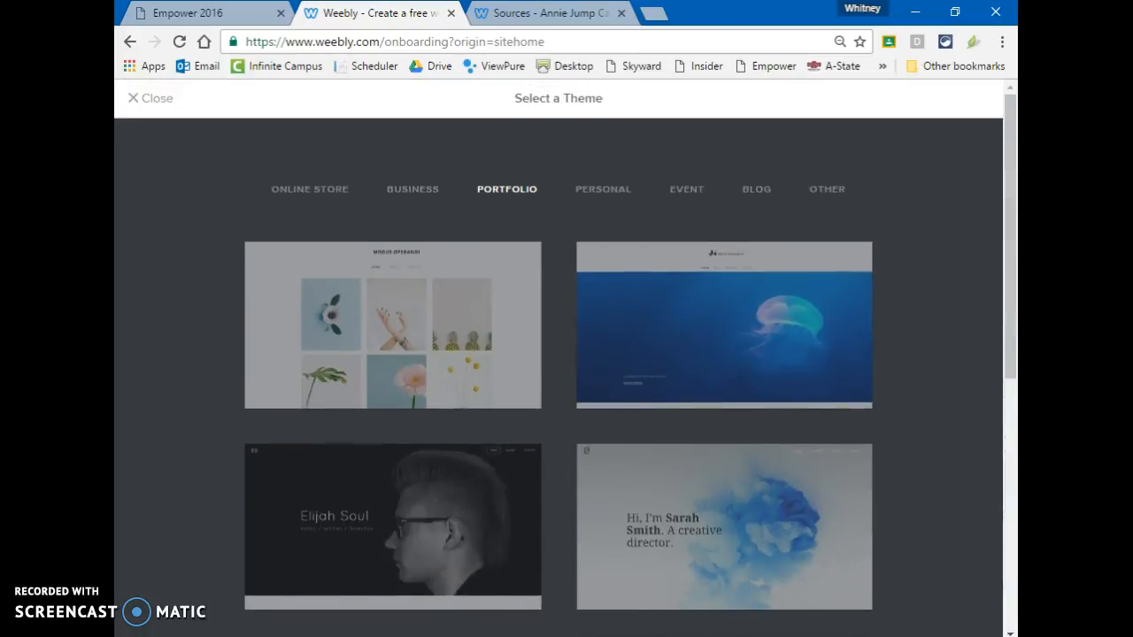
{"action": "scroll", "coordinate": [915, 359], "scroll_direction": "down", "scroll_amount": 4}
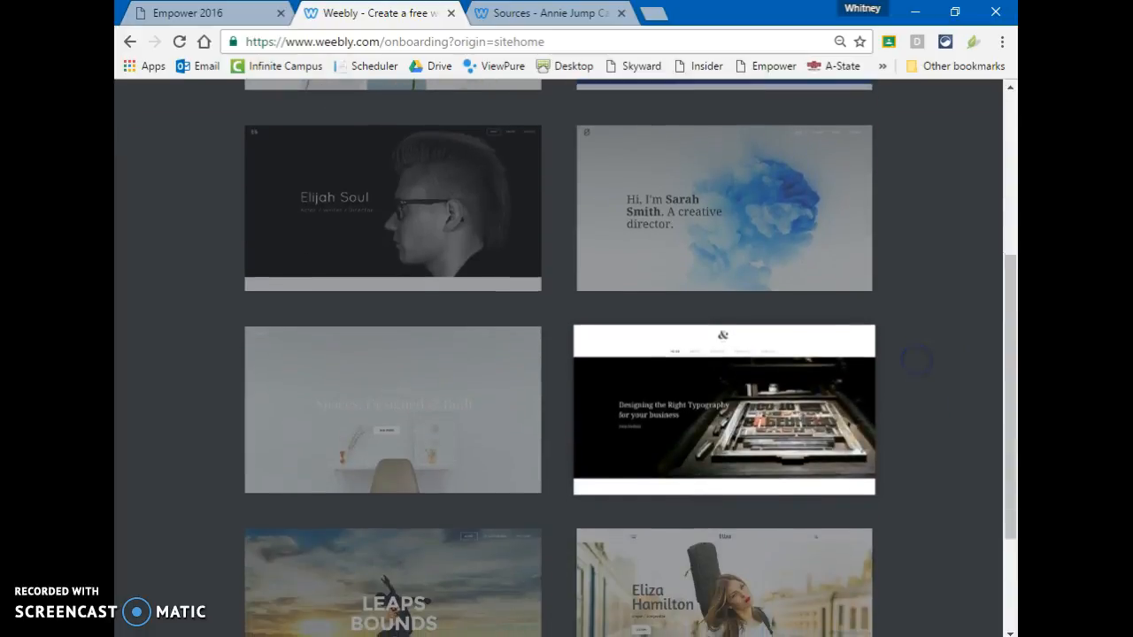
{"action": "left_click", "coordinate": [613, 483]}
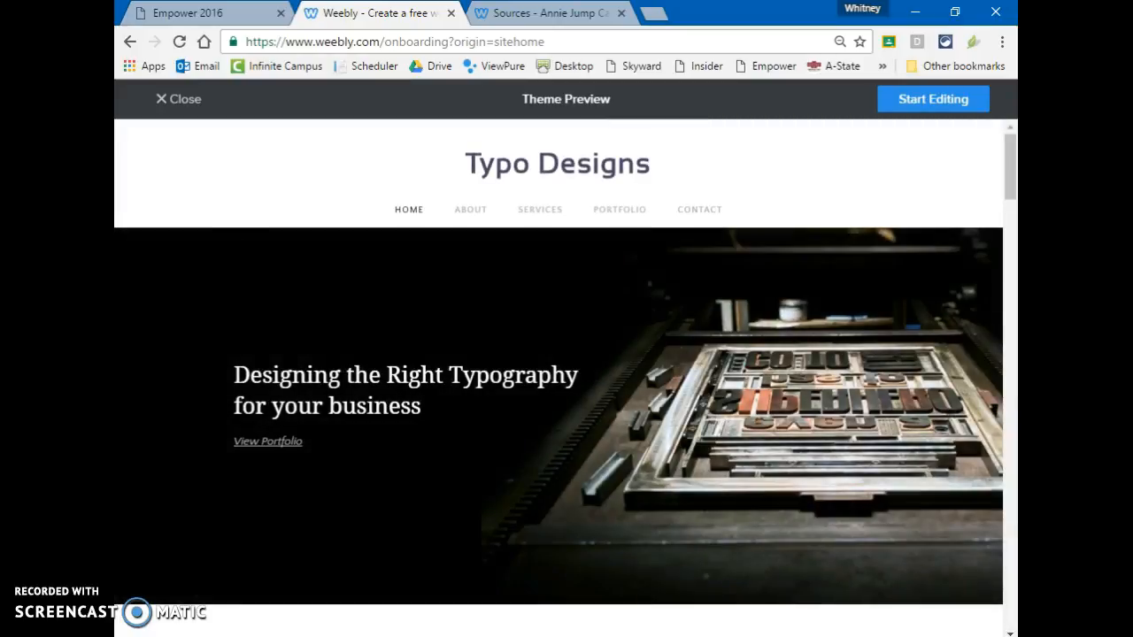
{"action": "left_click", "coordinate": [927, 100]}
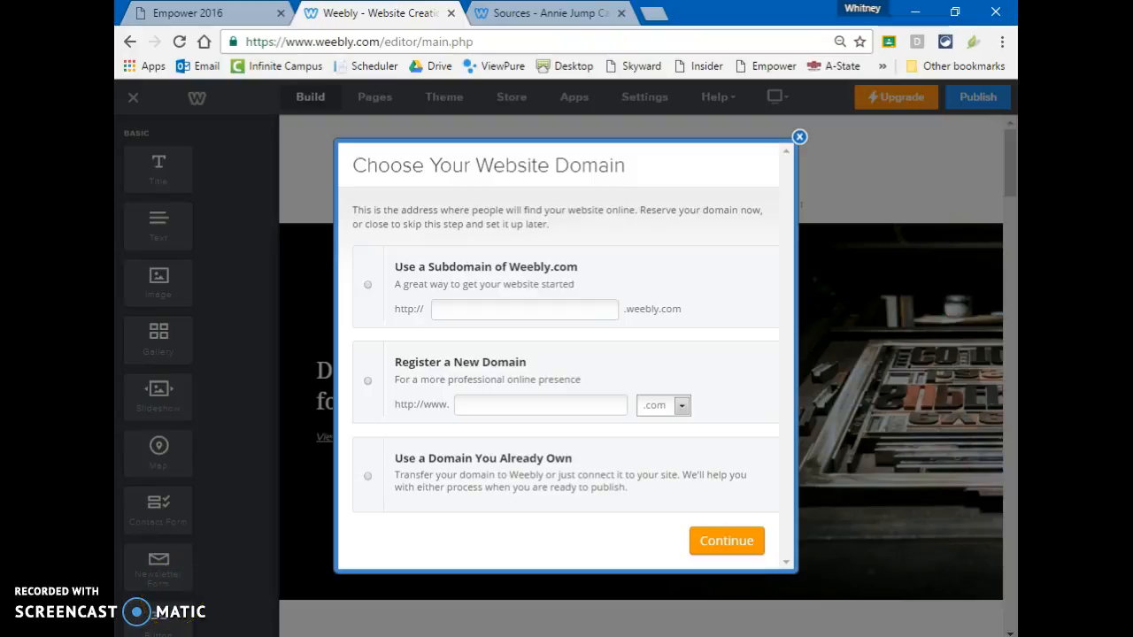
- Reserve a Weebly.com subdomain for the site made of 21 followed by the owner's surname and first initial
{"action": "left_click", "coordinate": [369, 281]}
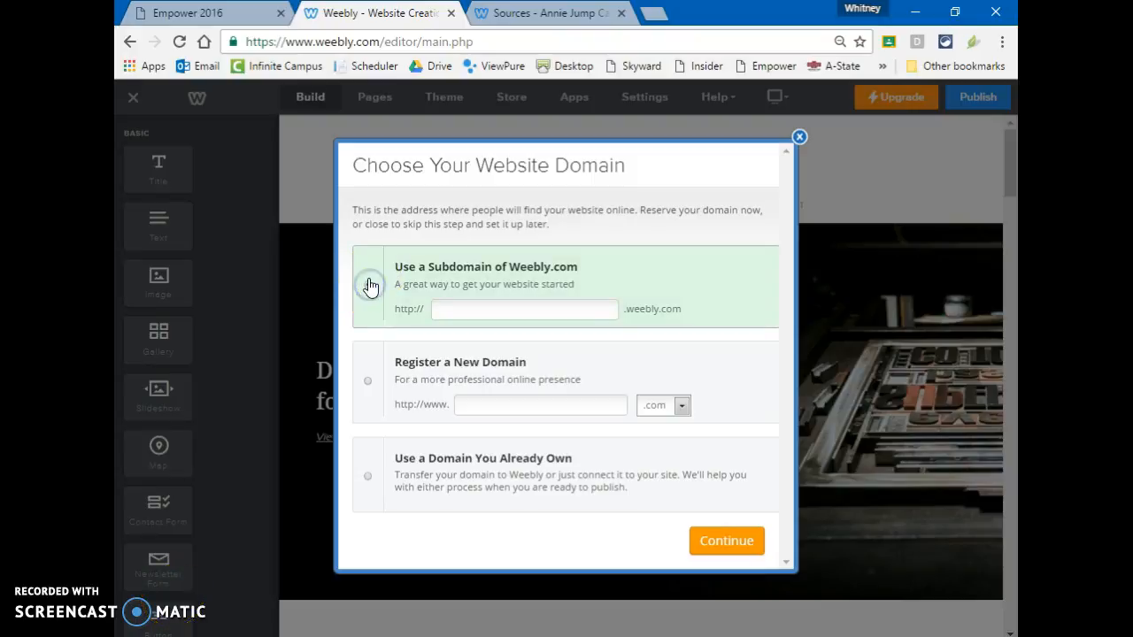
{"action": "left_click", "coordinate": [457, 308]}
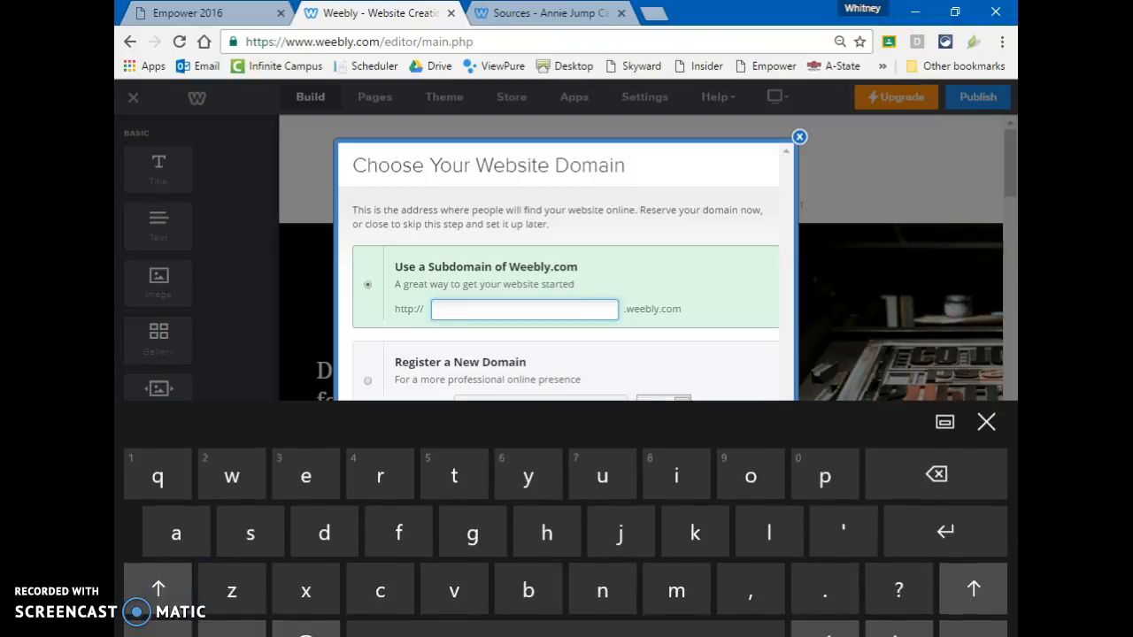
{"action": "left_click", "coordinate": [158, 629]}
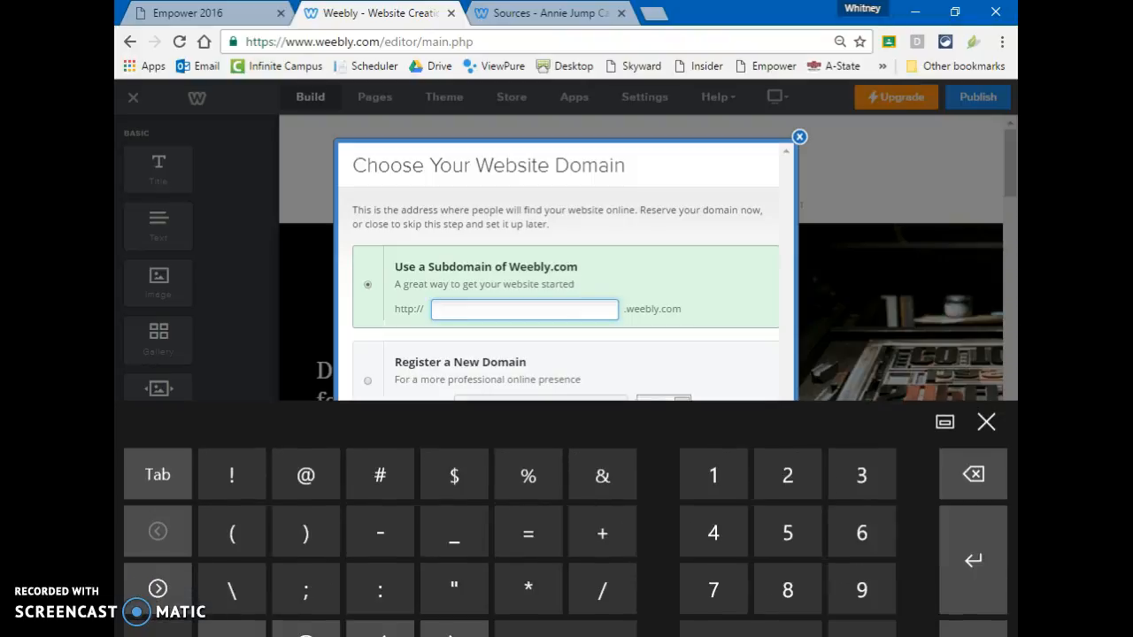
{"action": "type", "text": "21"}
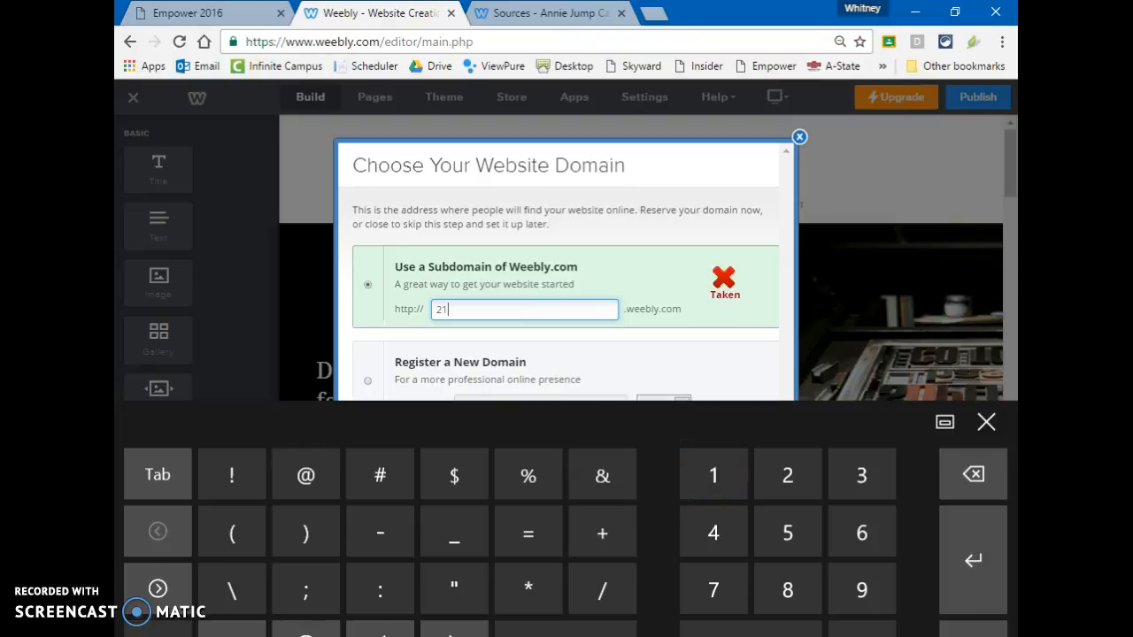
{"action": "left_click", "coordinate": [158, 629]}
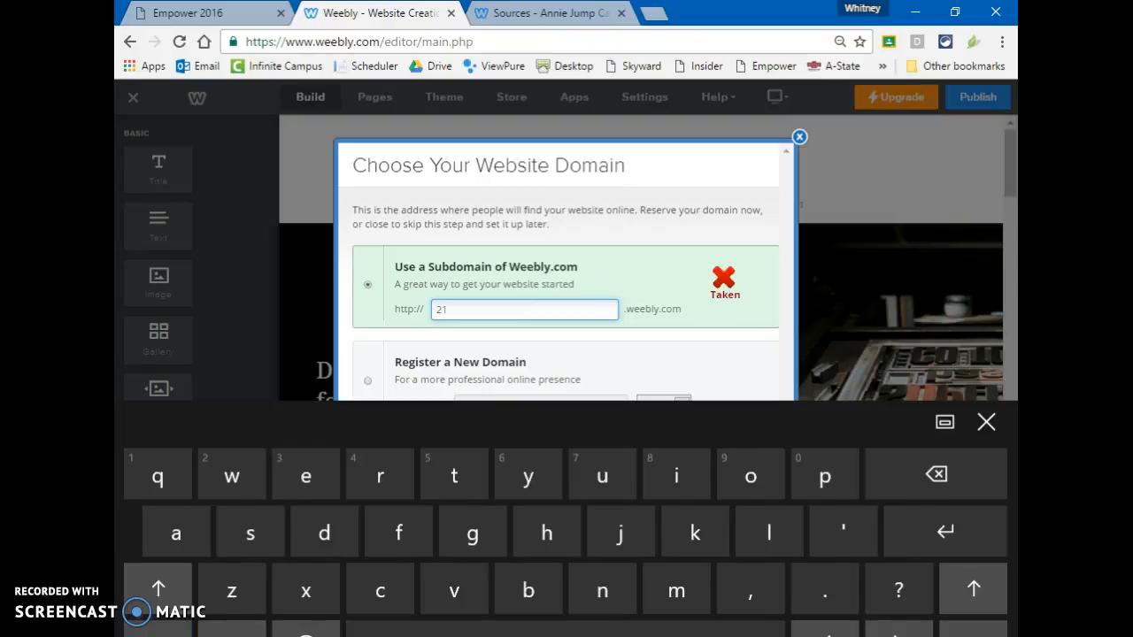
{"action": "type", "text": "ozan"}
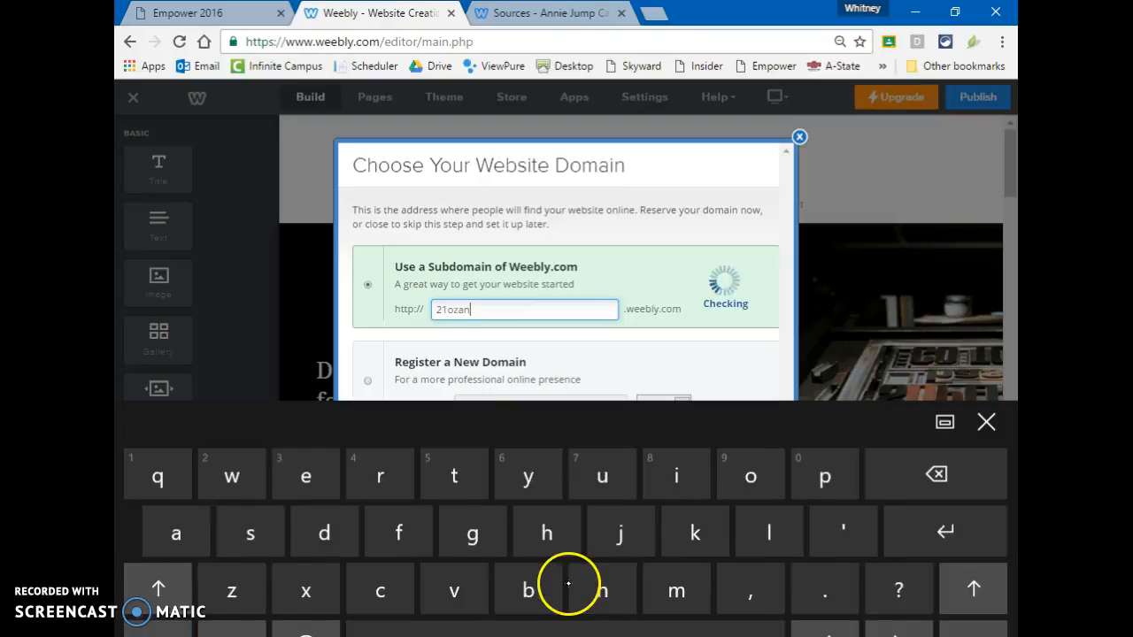
{"action": "type", "text": "w"}
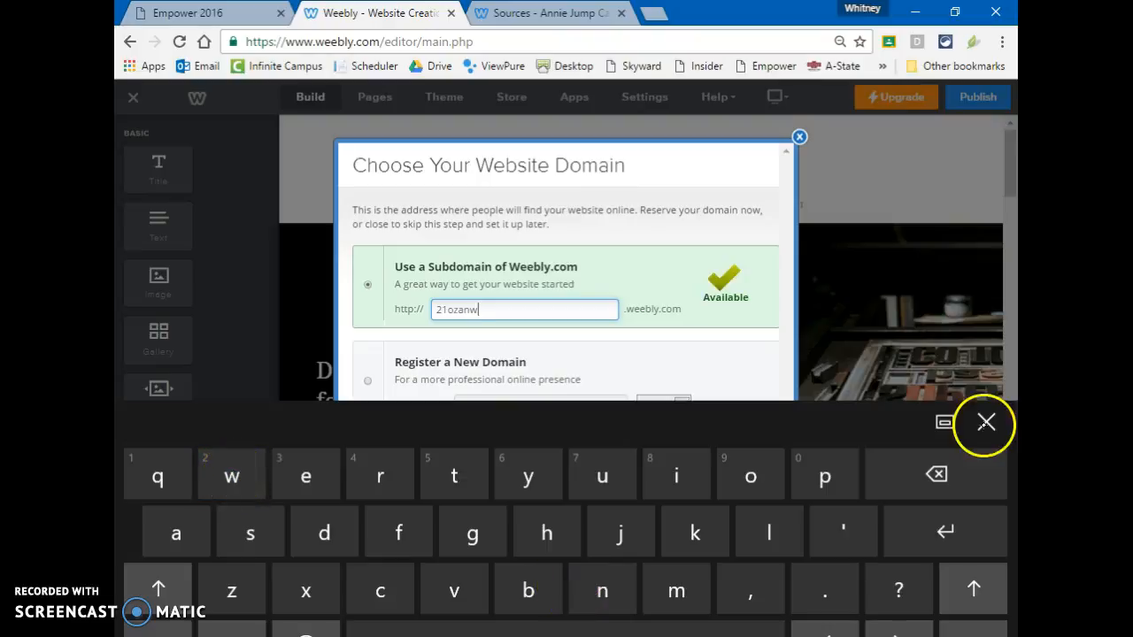
{"action": "left_click", "coordinate": [986, 422]}
{"action": "left_click", "coordinate": [727, 541]}
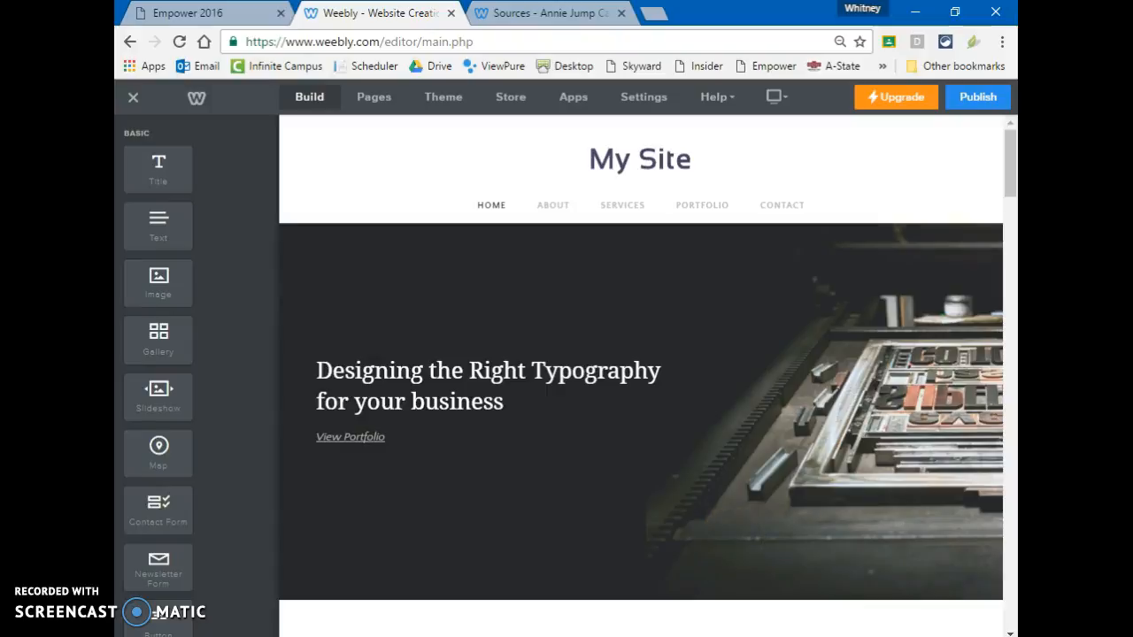
- Replace the site title "My Site" in the page header with "annnie jump cannon"
{"action": "left_click", "coordinate": [665, 159]}
{"action": "left_click", "coordinate": [689, 163]}
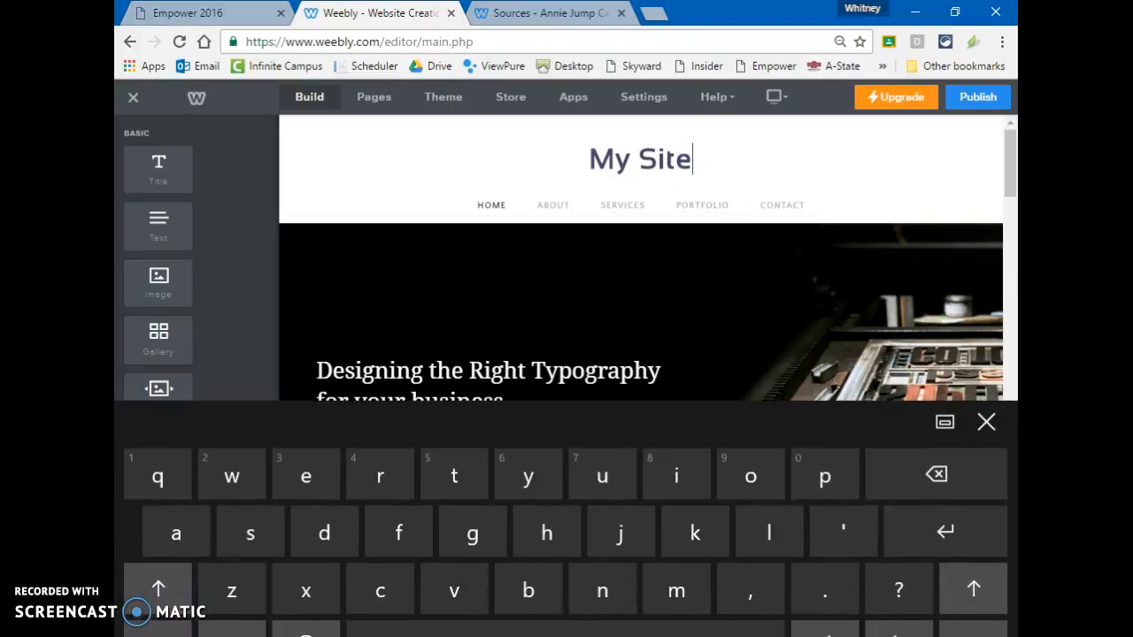
{"action": "left_click", "coordinate": [952, 483]}
{"action": "left_click", "coordinate": [951, 482]}
{"action": "left_click", "coordinate": [954, 479]}
{"action": "left_click", "coordinate": [954, 480]}
{"action": "left_click", "coordinate": [956, 478]}
{"action": "left_click", "coordinate": [956, 478]}
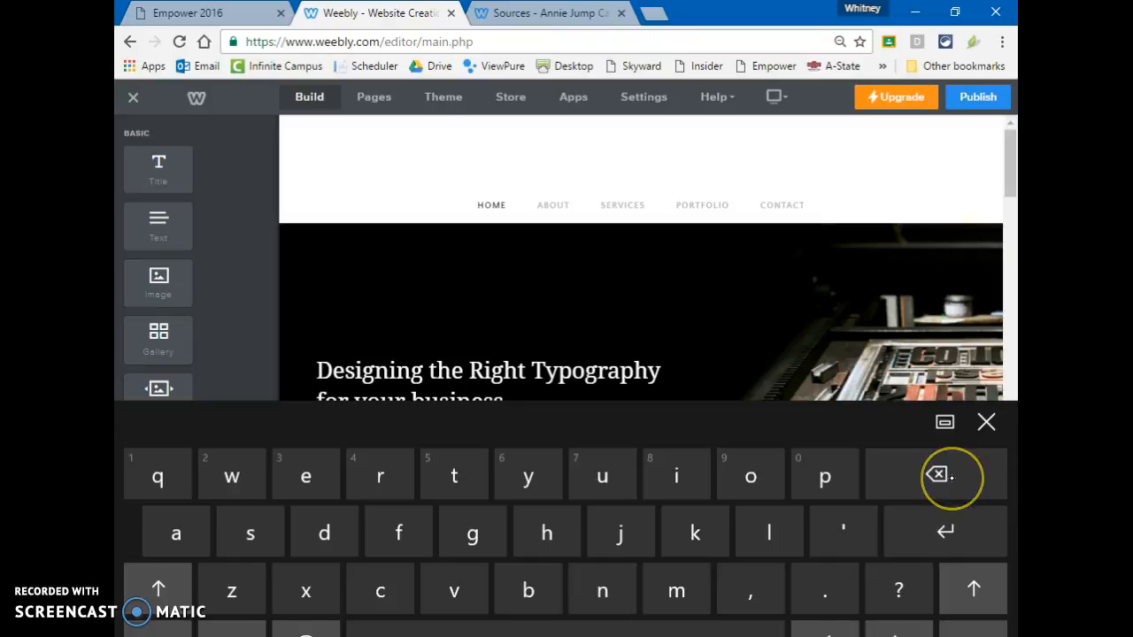
{"action": "left_click", "coordinate": [171, 534]}
{"action": "left_click", "coordinate": [602, 588]}
{"action": "left_click", "coordinate": [601, 589]}
{"action": "left_click", "coordinate": [601, 589]}
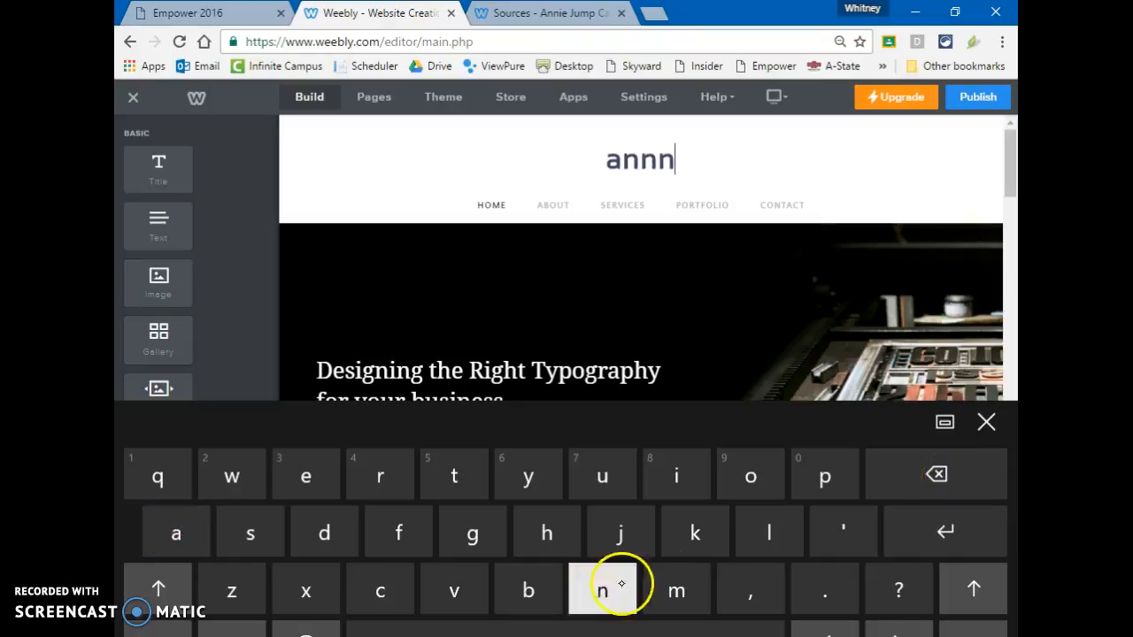
{"action": "left_click", "coordinate": [683, 475]}
{"action": "left_click", "coordinate": [301, 474]}
{"action": "left_click", "coordinate": [532, 627]}
{"action": "left_click", "coordinate": [611, 535]}
{"action": "left_click", "coordinate": [595, 475]}
{"action": "left_click", "coordinate": [679, 577]}
{"action": "left_click", "coordinate": [797, 478]}
{"action": "left_click", "coordinate": [565, 627]}
{"action": "left_click", "coordinate": [380, 590]}
{"action": "left_click", "coordinate": [176, 533]}
{"action": "left_click", "coordinate": [602, 590]}
{"action": "left_click", "coordinate": [602, 591]}
{"action": "left_click", "coordinate": [752, 476]}
{"action": "left_click", "coordinate": [599, 590]}
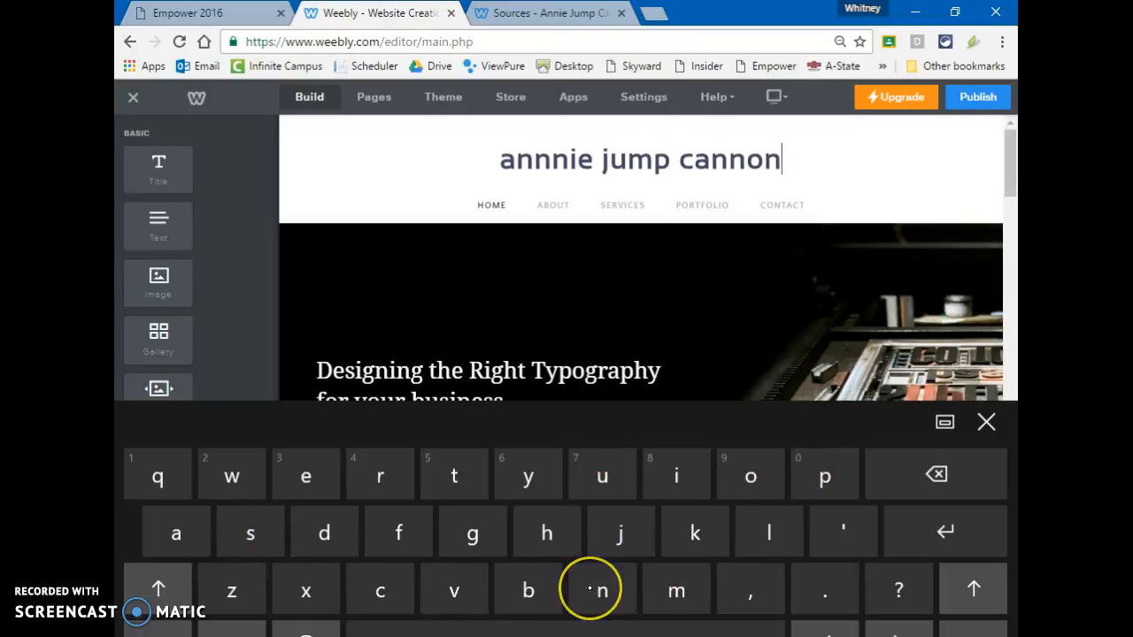
{"action": "left_click", "coordinate": [986, 423]}
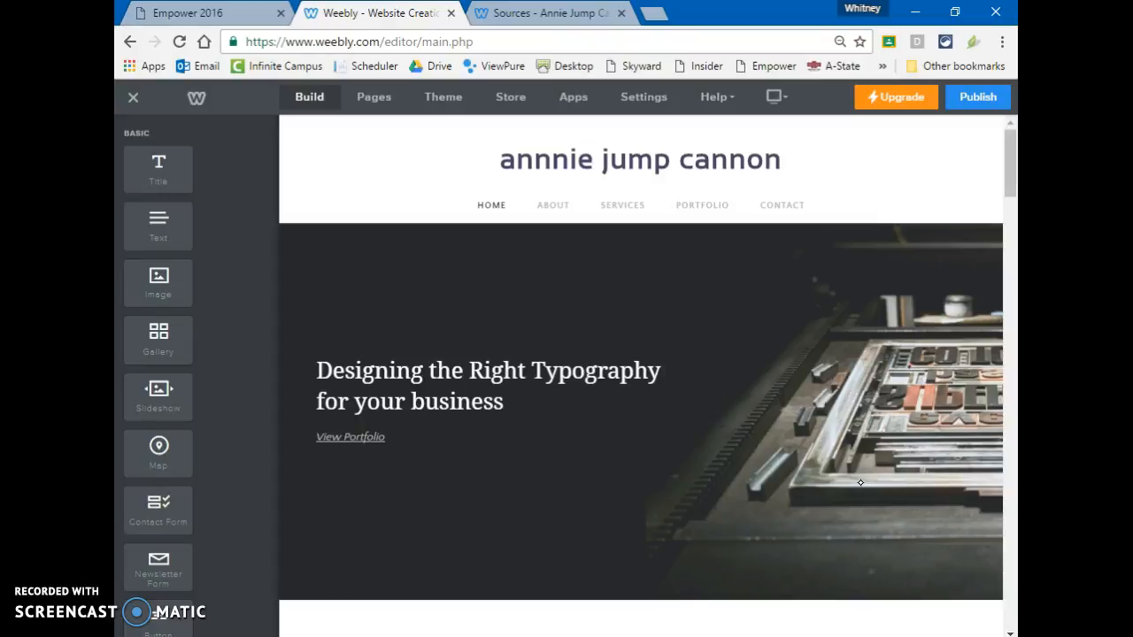
- Replace the home page header's background image with stars.jpg uploaded from the Desktop folder
{"action": "left_click", "coordinate": [531, 579]}
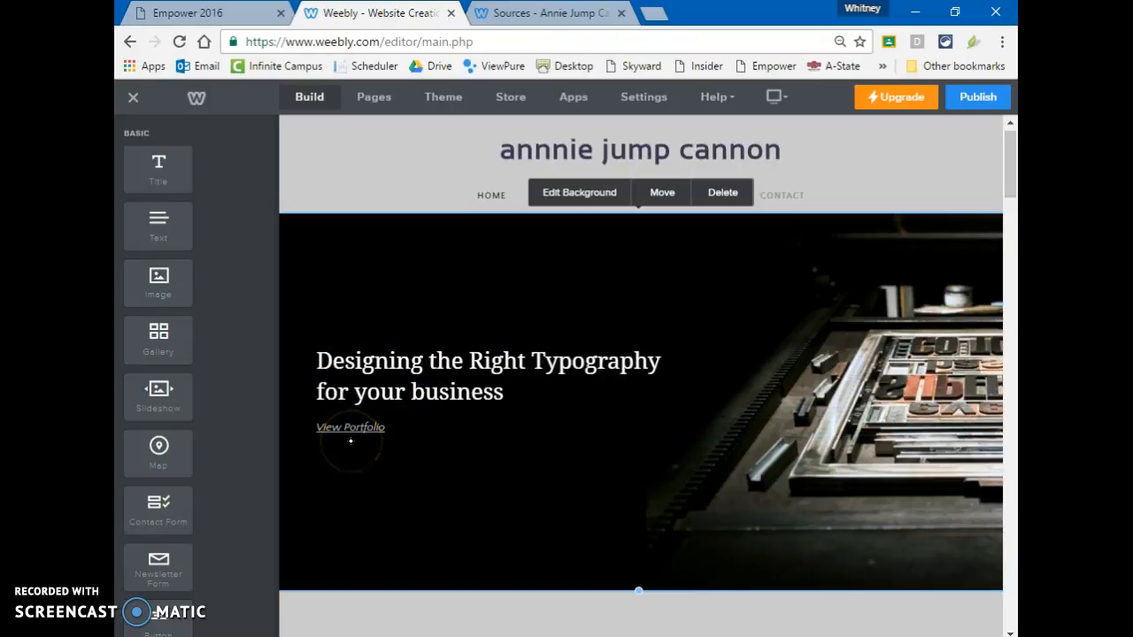
{"action": "left_click", "coordinate": [577, 192]}
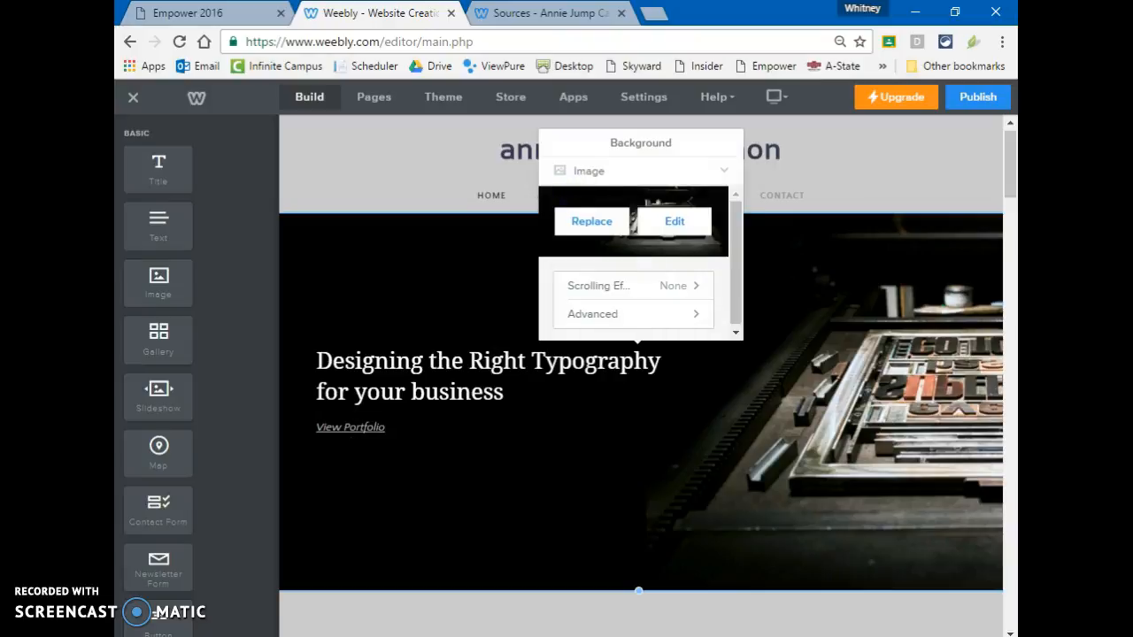
{"action": "left_click", "coordinate": [589, 227]}
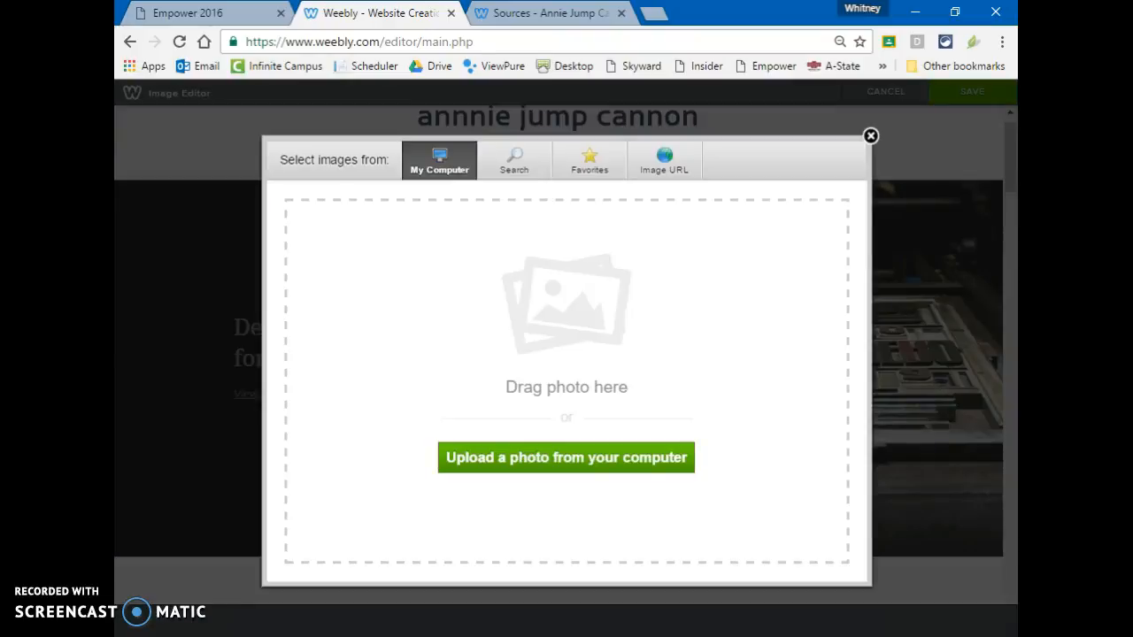
{"action": "left_click", "coordinate": [561, 457]}
{"action": "left_click", "coordinate": [561, 457]}
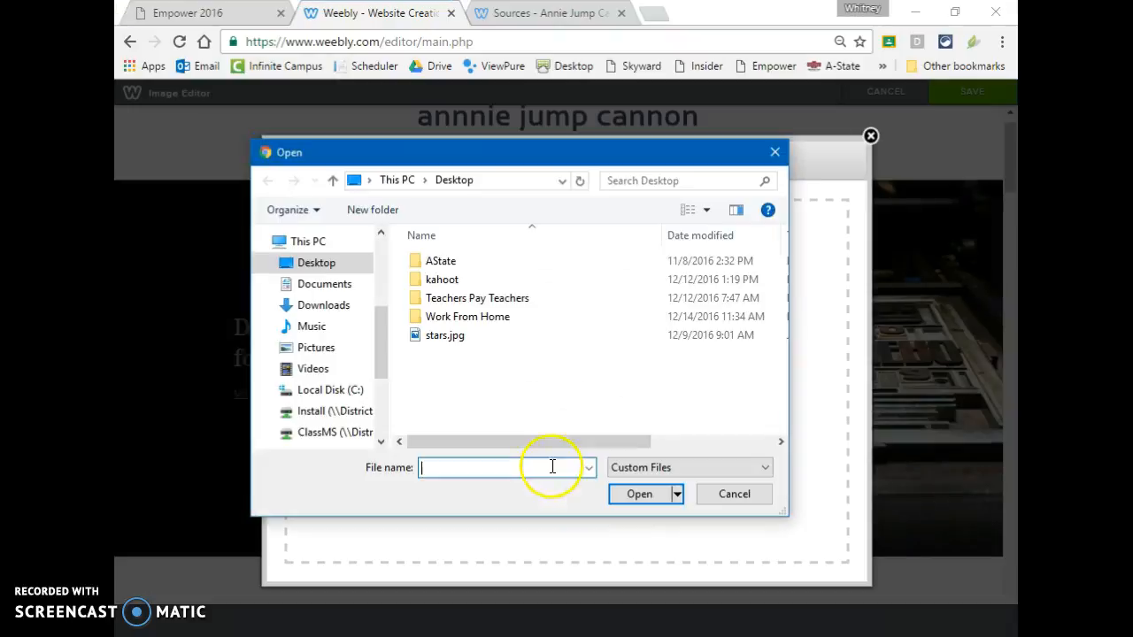
{"action": "left_click", "coordinate": [440, 338]}
{"action": "left_click", "coordinate": [641, 494]}
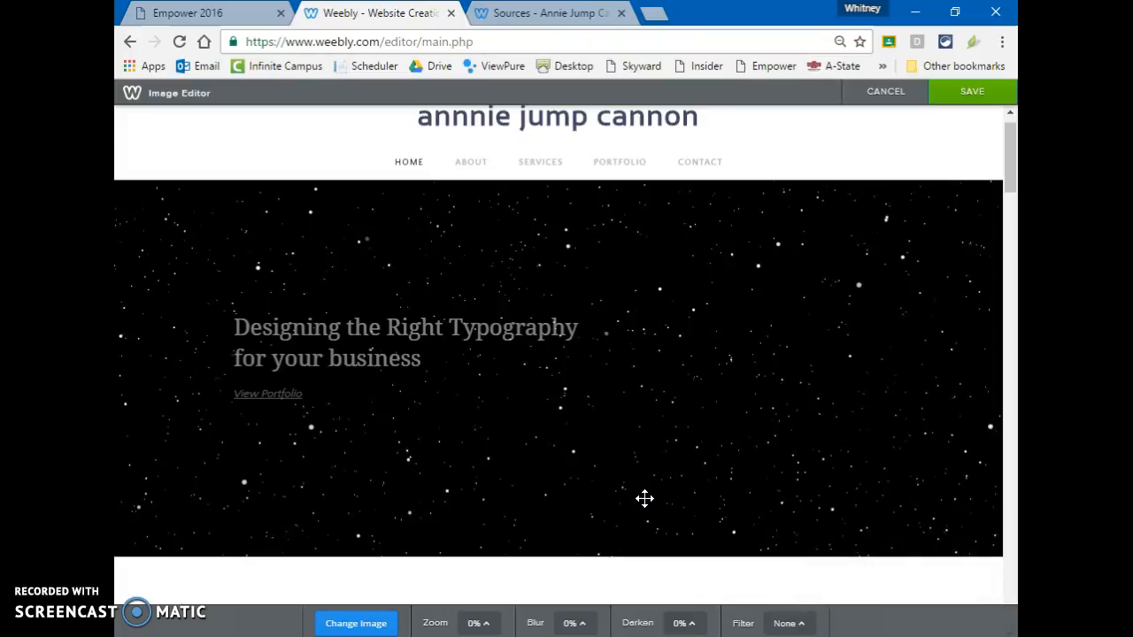
- Search Google for "stars" in a new browser tab
{"action": "left_click", "coordinate": [654, 12]}
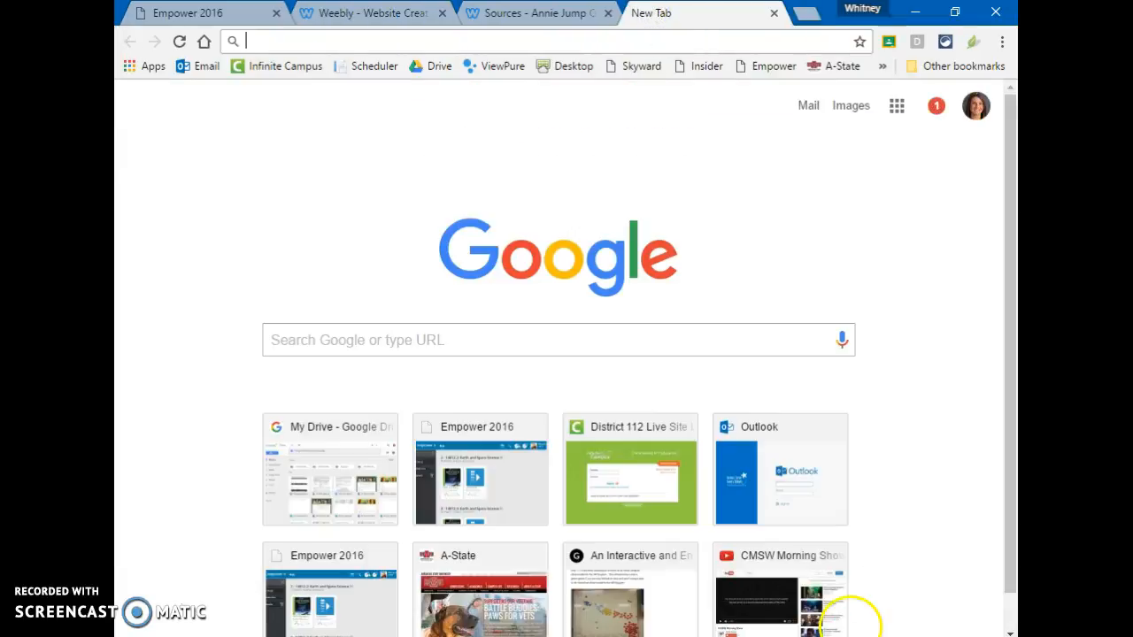
{"action": "left_click", "coordinate": [370, 345]}
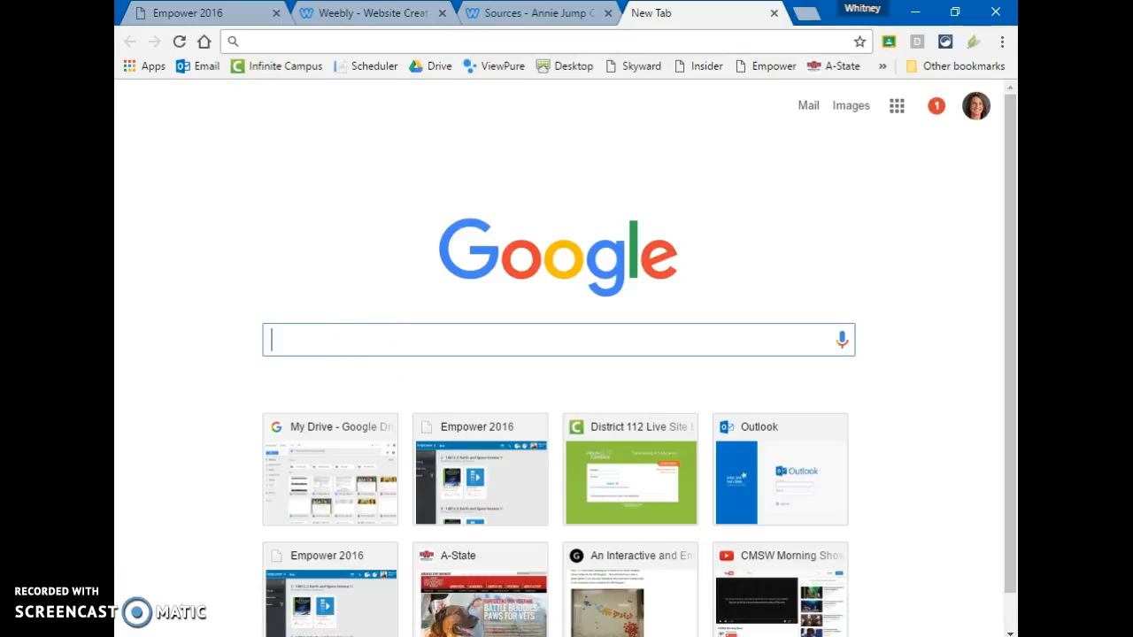
{"action": "left_click", "coordinate": [251, 533]}
{"action": "left_click", "coordinate": [429, 467]}
{"action": "left_click", "coordinate": [173, 535]}
{"action": "left_click", "coordinate": [377, 472]}
{"action": "left_click", "coordinate": [376, 473]}
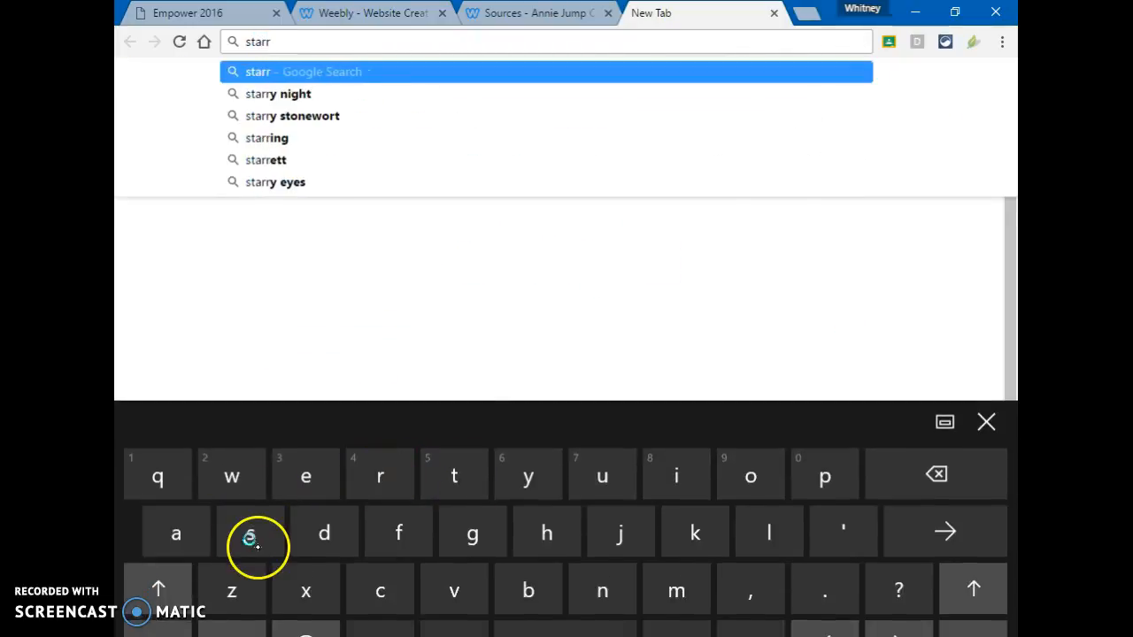
{"action": "left_click", "coordinate": [885, 478]}
{"action": "left_click", "coordinate": [252, 537]}
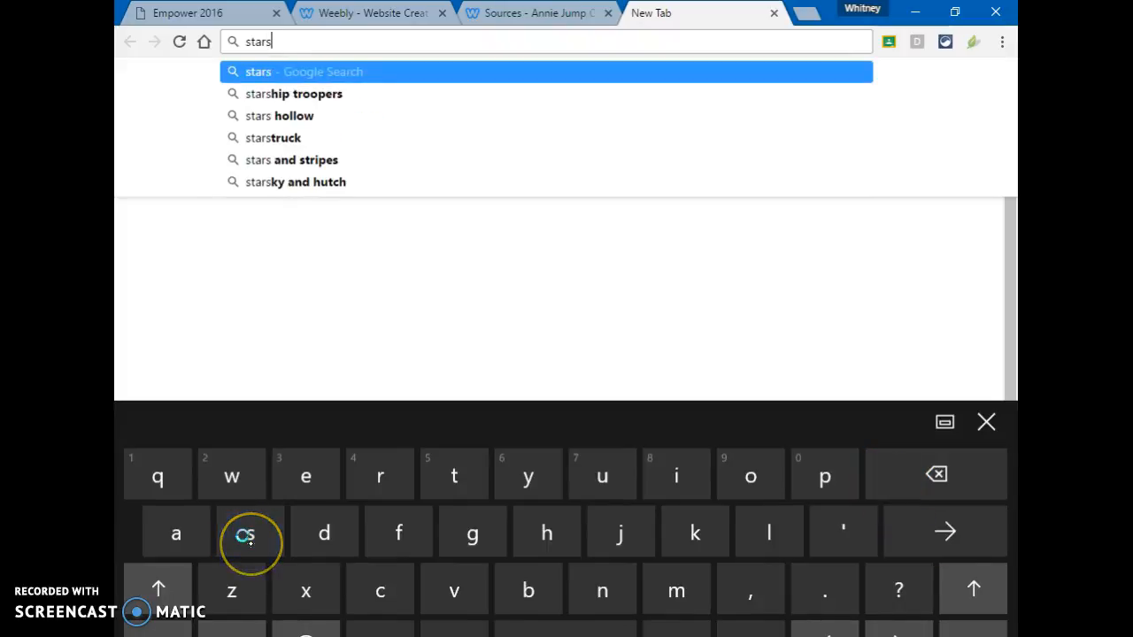
{"action": "left_click", "coordinate": [982, 427]}
{"action": "left_click", "coordinate": [255, 71]}
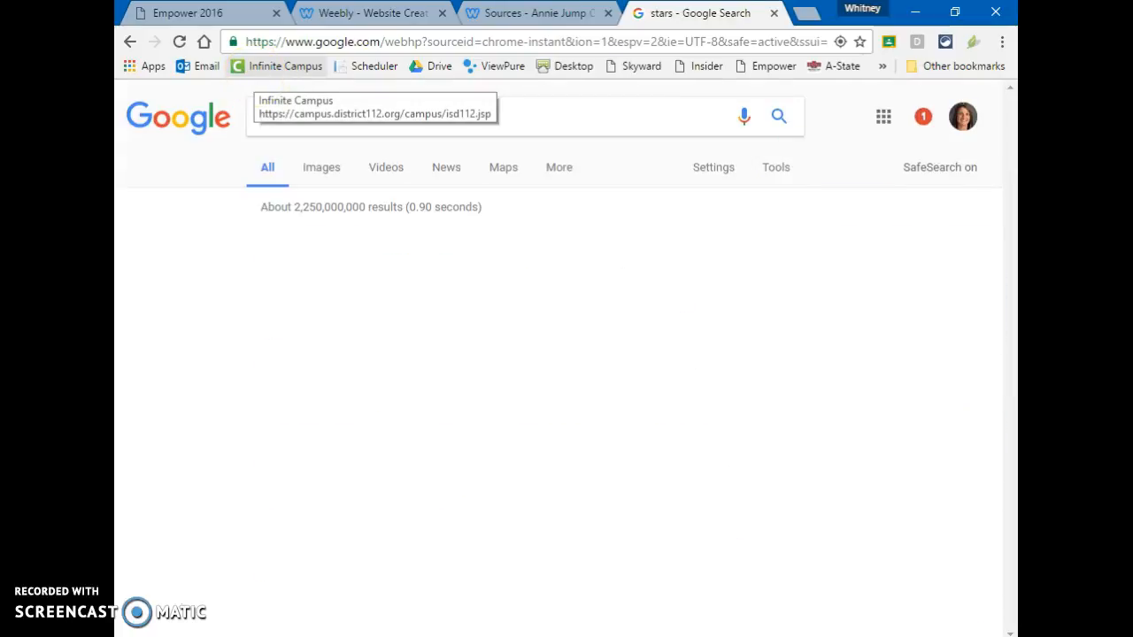
- Open the full-size blue starry-sky picture stars-01.jpg from the Google image results for stars and copy its web address
{"action": "left_click", "coordinate": [321, 174]}
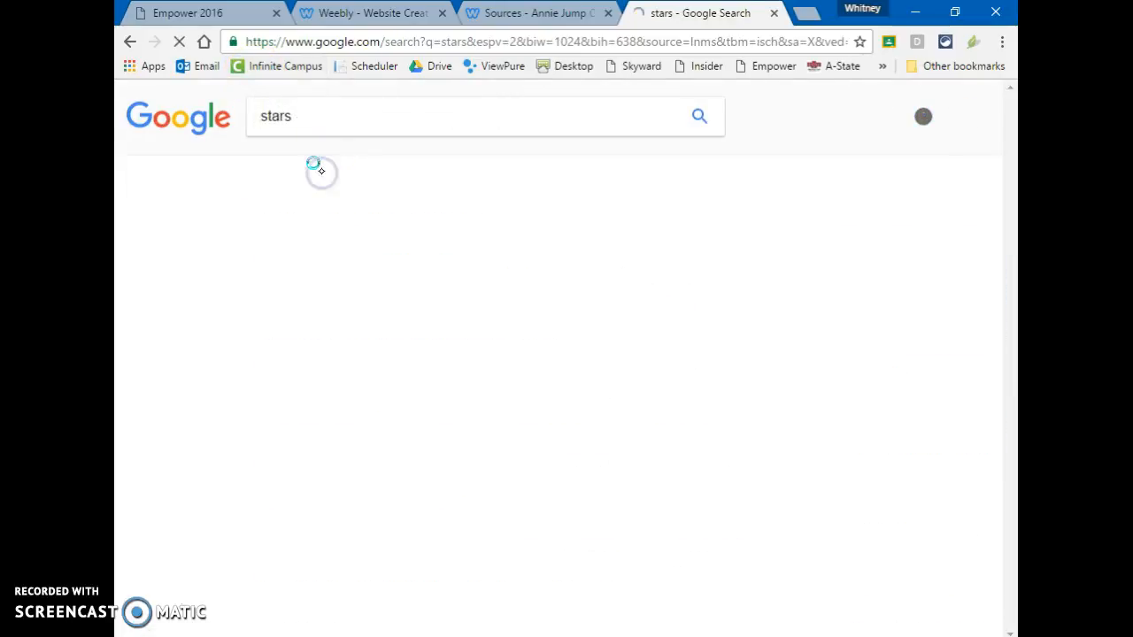
{"action": "left_click", "coordinate": [799, 523]}
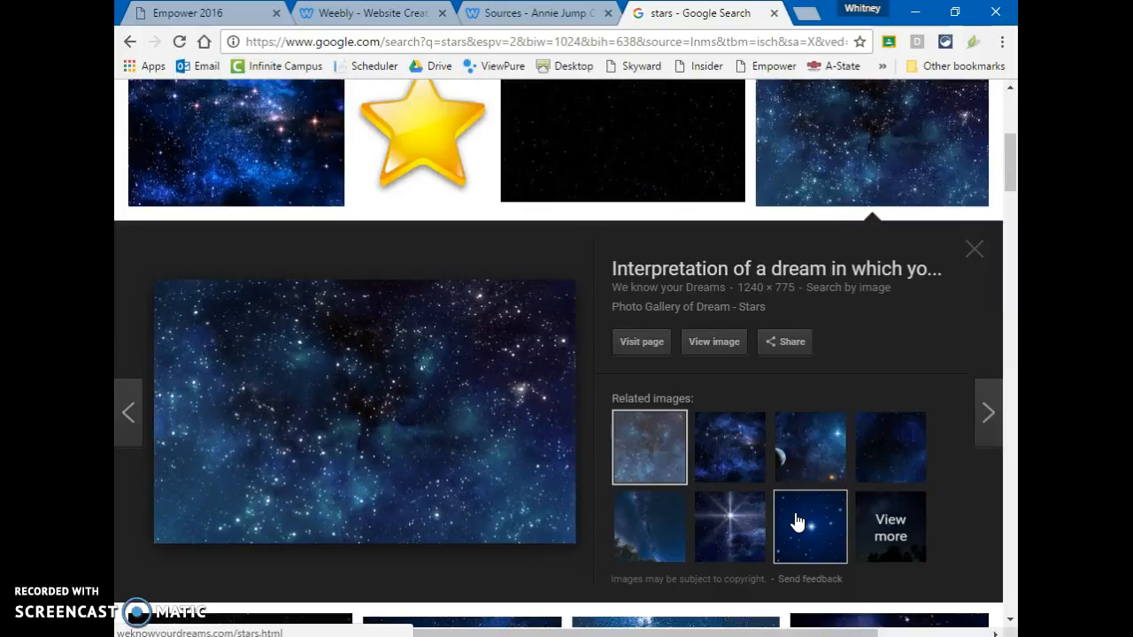
{"action": "left_click", "coordinate": [712, 344]}
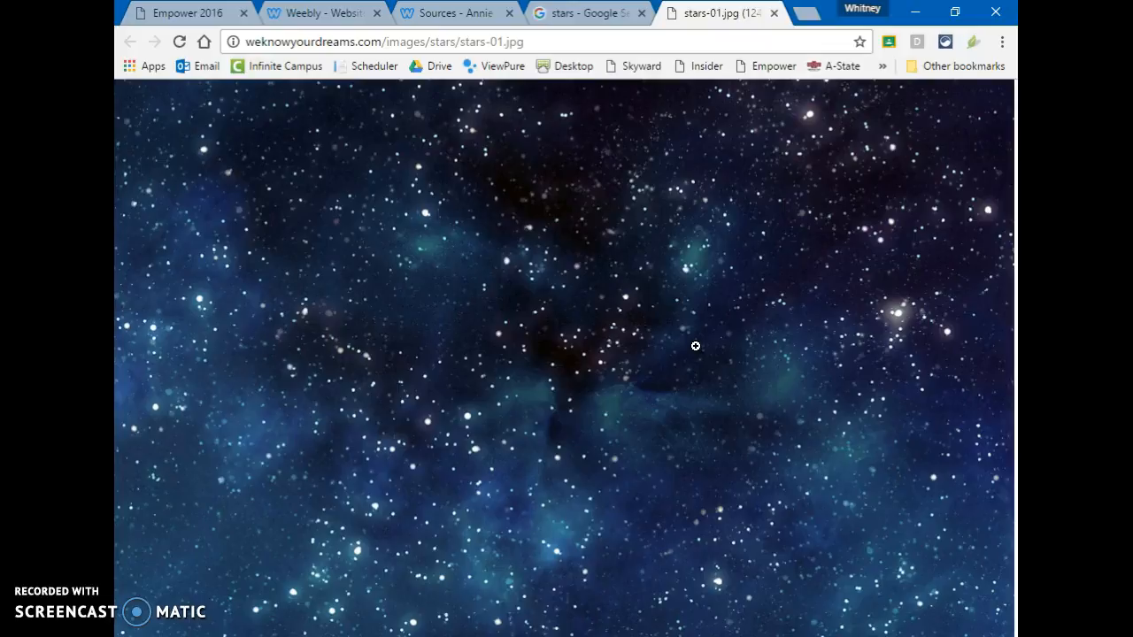
{"action": "left_click", "coordinate": [623, 446]}
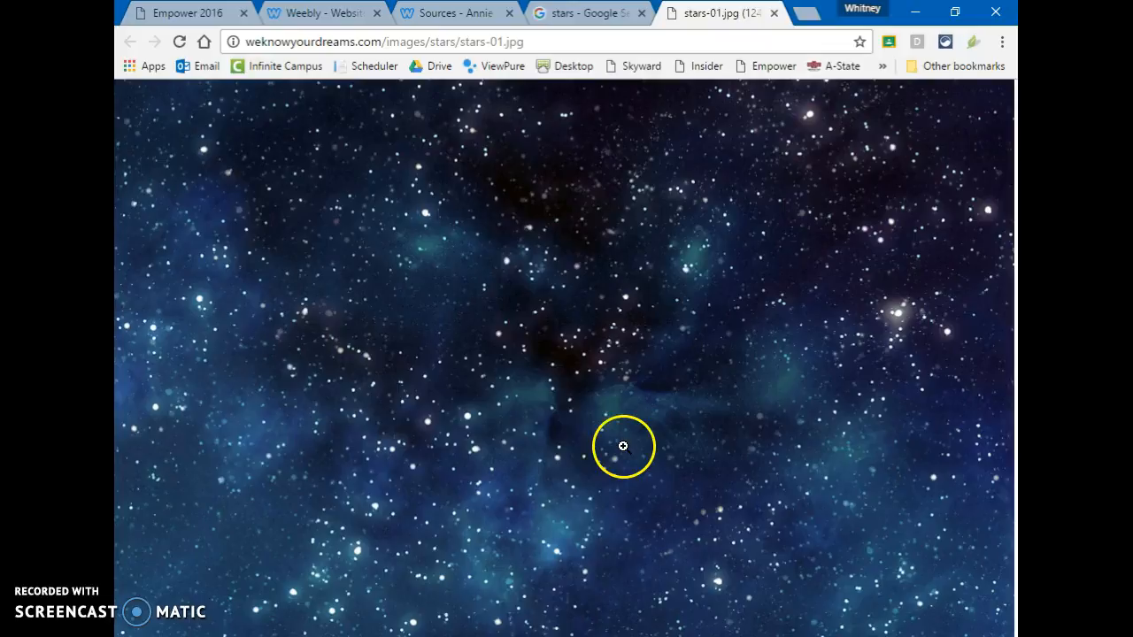
{"action": "left_click", "coordinate": [318, 42]}
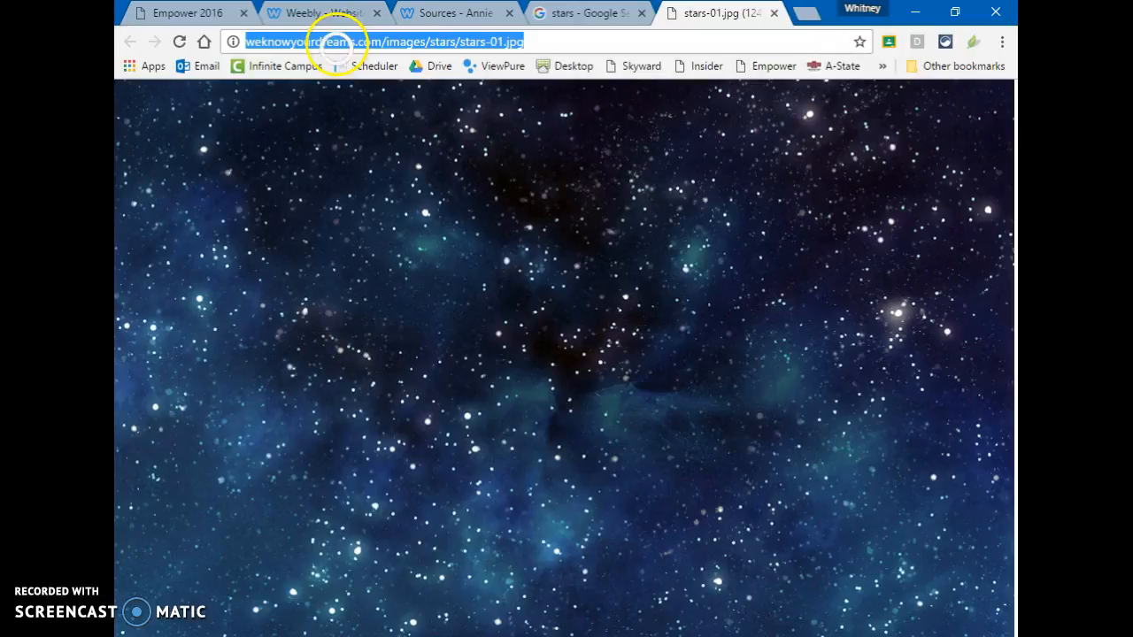
{"action": "right_click", "coordinate": [336, 42]}
{"action": "left_click", "coordinate": [370, 108]}
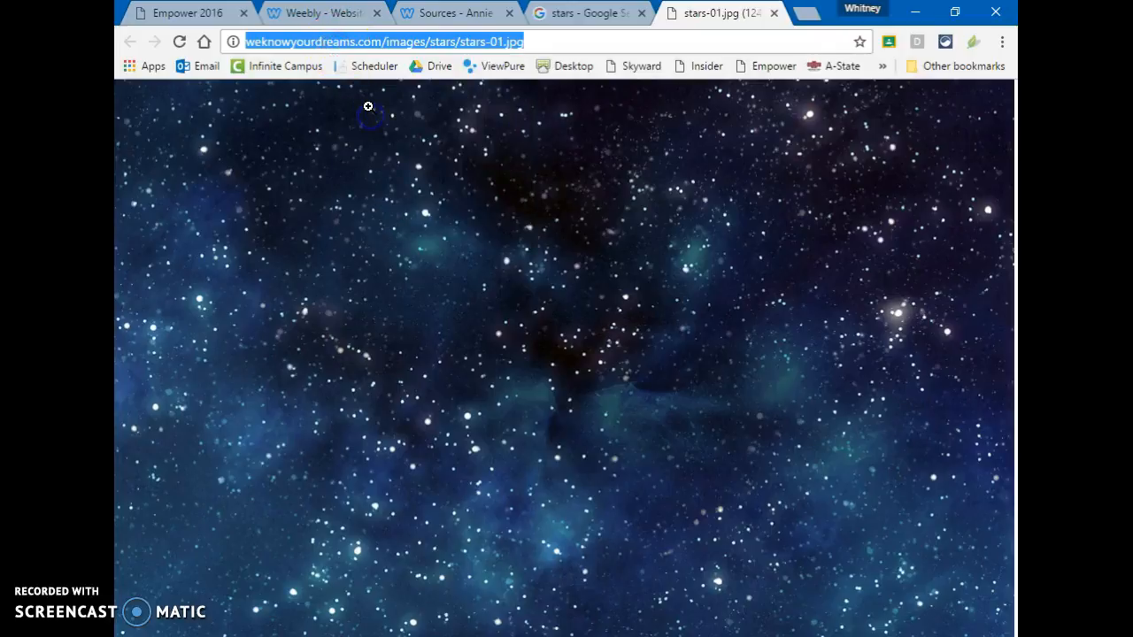
{"action": "left_click", "coordinate": [445, 14]}
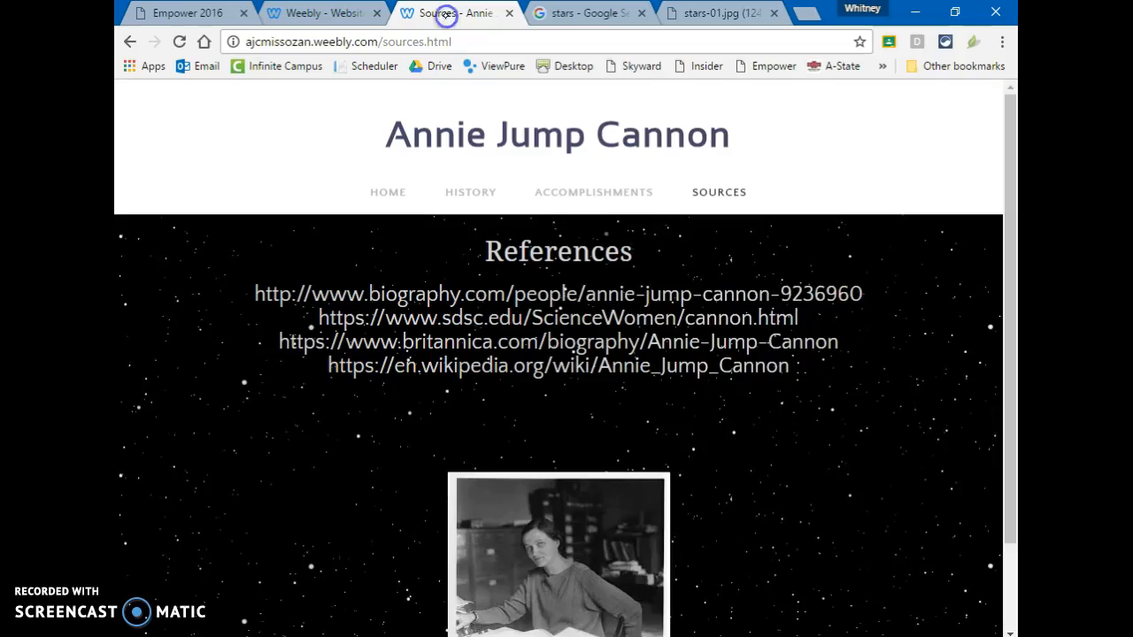
{"action": "left_click", "coordinate": [349, 12]}
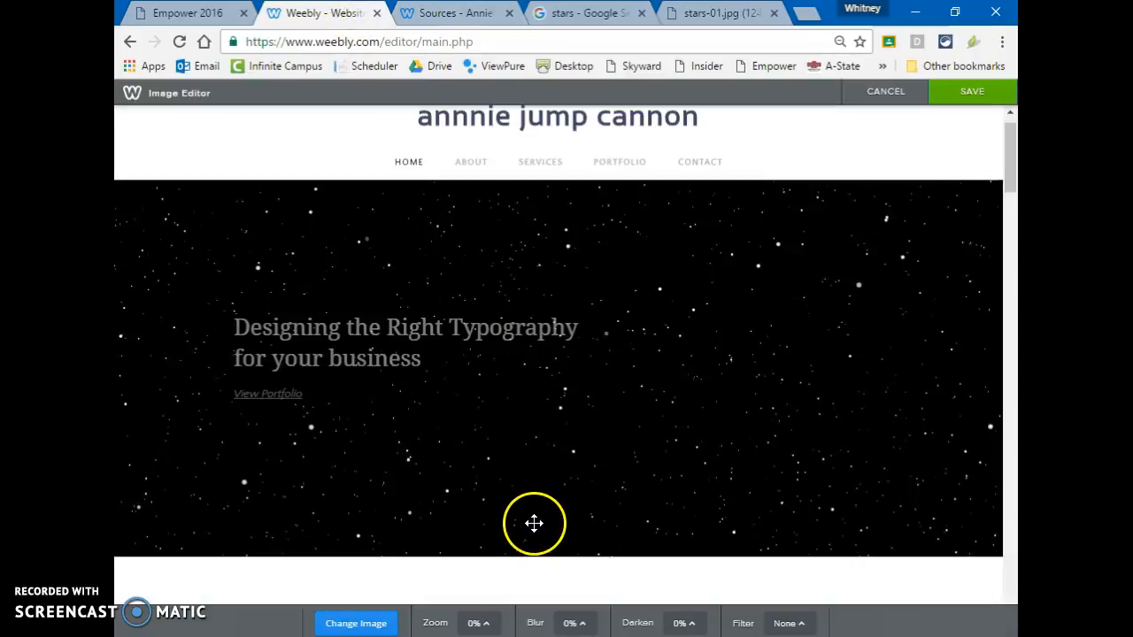
{"action": "left_click", "coordinate": [365, 624]}
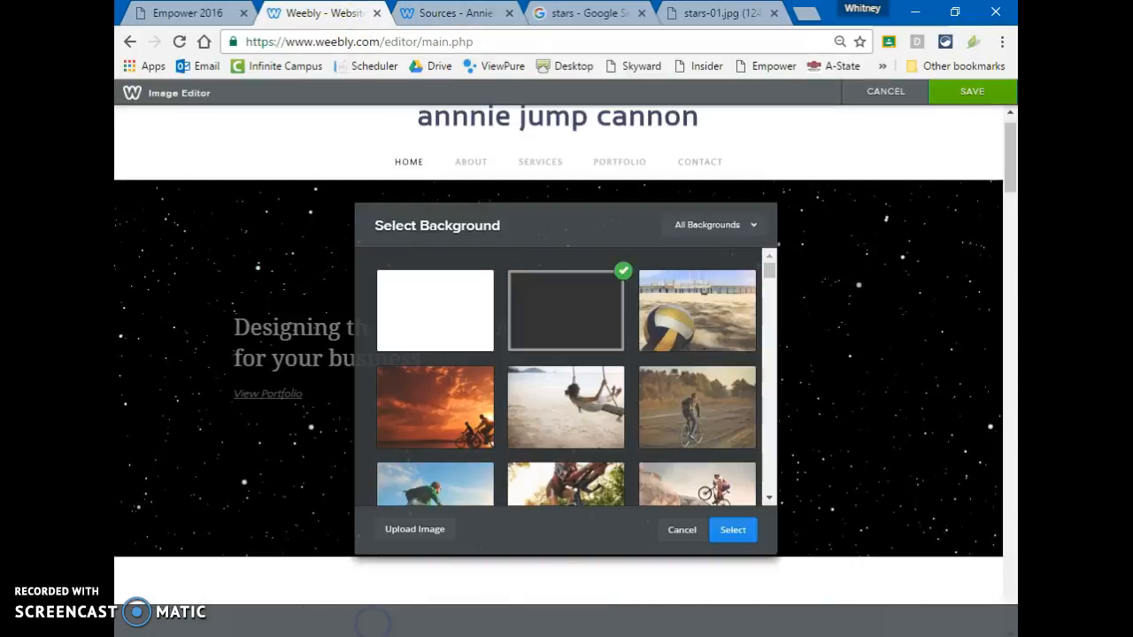
{"action": "left_click", "coordinate": [412, 529]}
{"action": "left_click", "coordinate": [664, 160]}
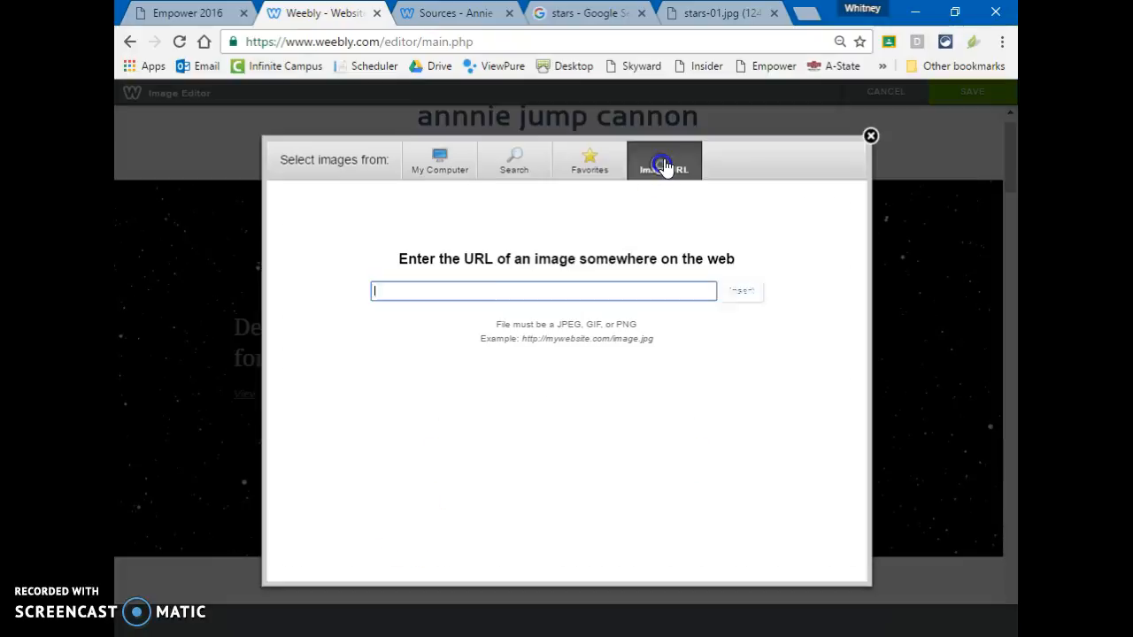
{"action": "right_click", "coordinate": [466, 294]}
{"action": "left_click", "coordinate": [751, 302]}
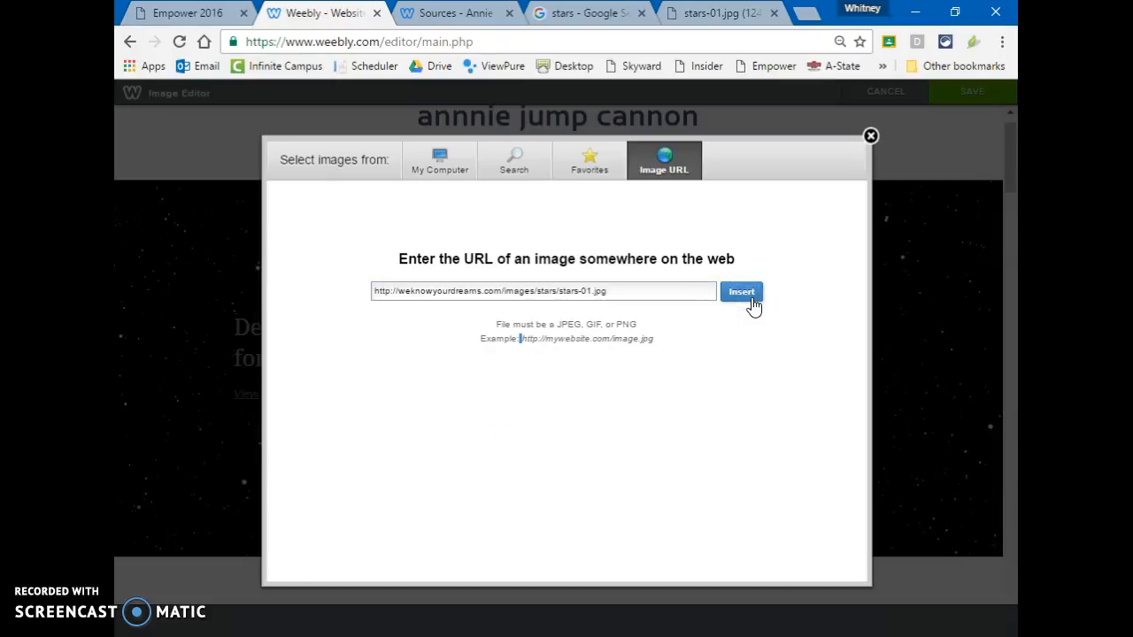
{"action": "left_click", "coordinate": [751, 299]}
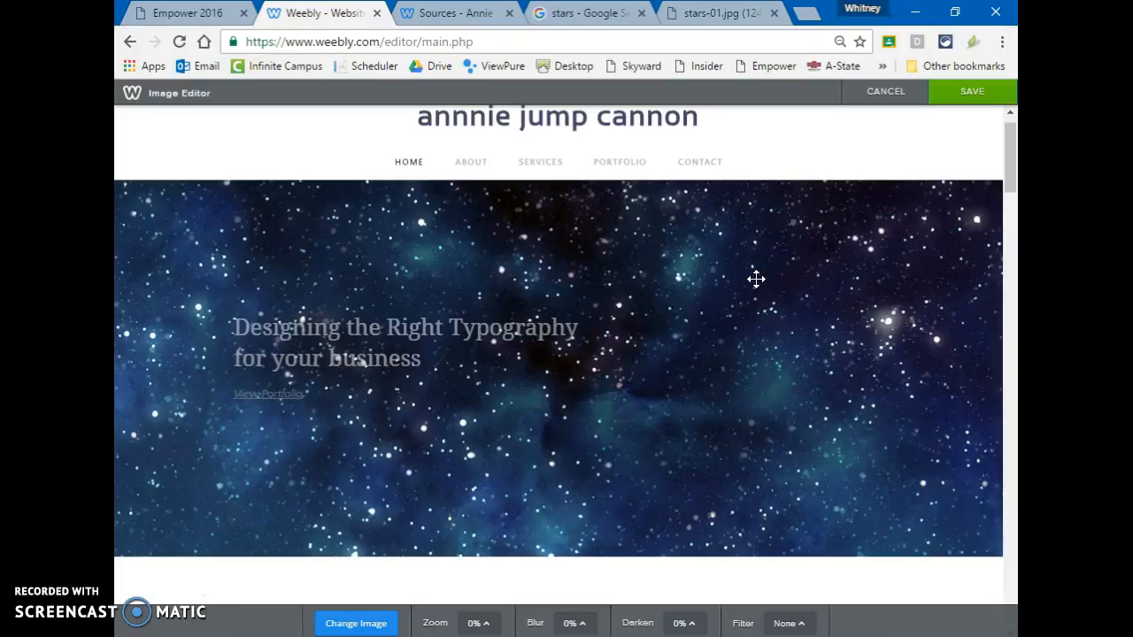
{"action": "left_click", "coordinate": [969, 95]}
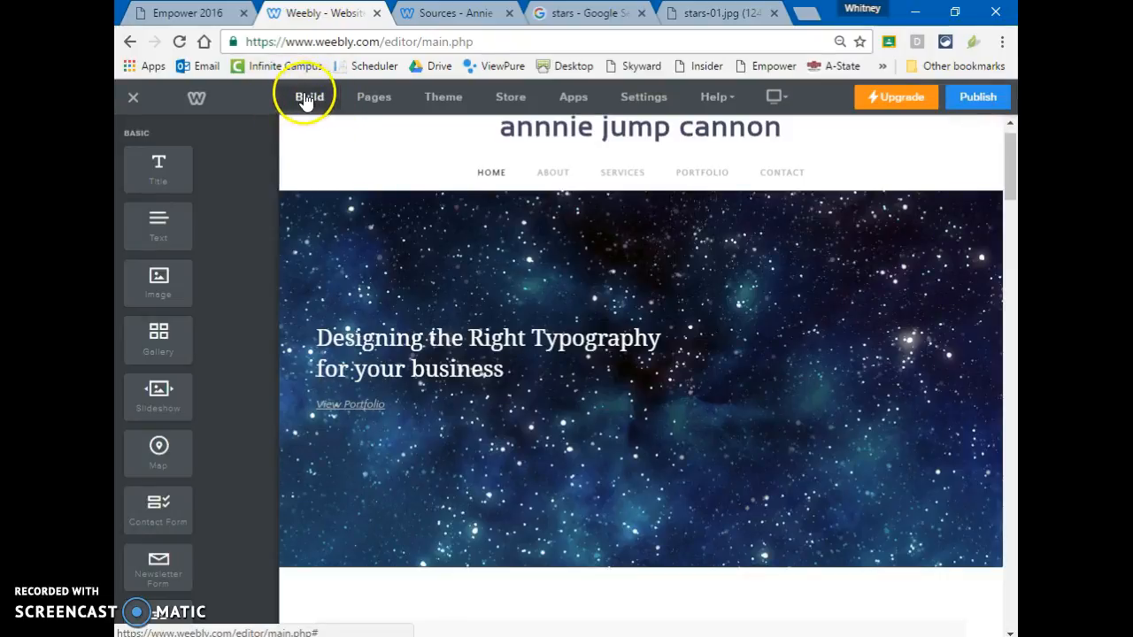
- Add an image element directly below the home page header and upload the black starry-sky picture from the computer into it
{"action": "left_click_drag", "start_coordinate": [157, 279], "coordinate": [578, 502]}
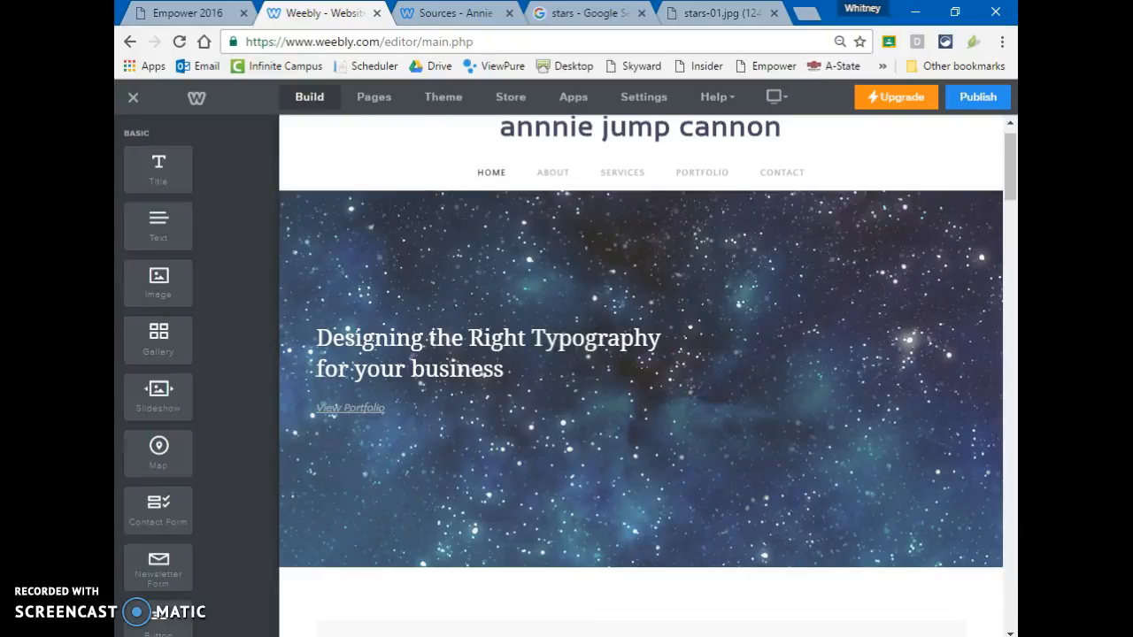
{"action": "scroll", "coordinate": [682, 450], "scroll_direction": "down", "scroll_amount": 2}
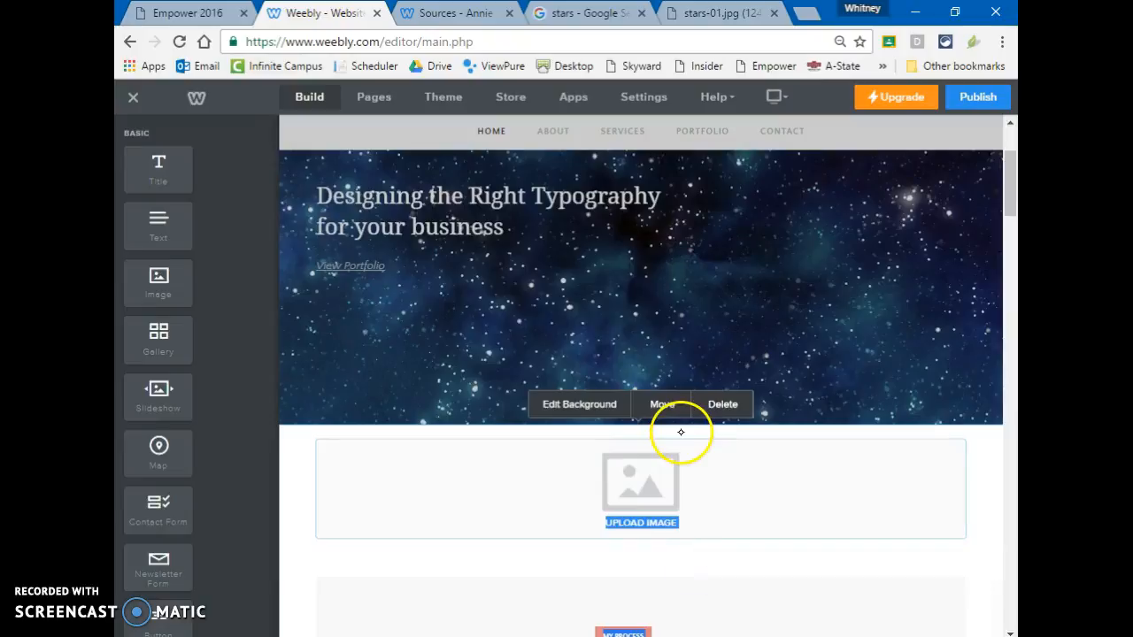
{"action": "left_click", "coordinate": [641, 529]}
{"action": "left_click", "coordinate": [565, 458]}
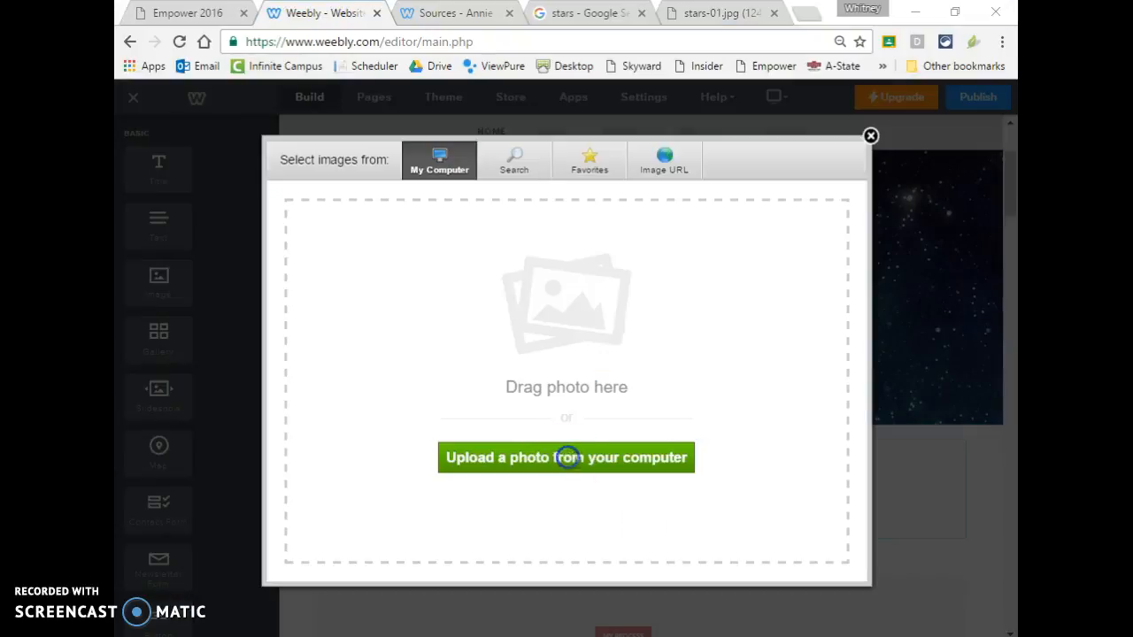
{"action": "left_click", "coordinate": [450, 335]}
{"action": "left_click", "coordinate": [637, 495]}
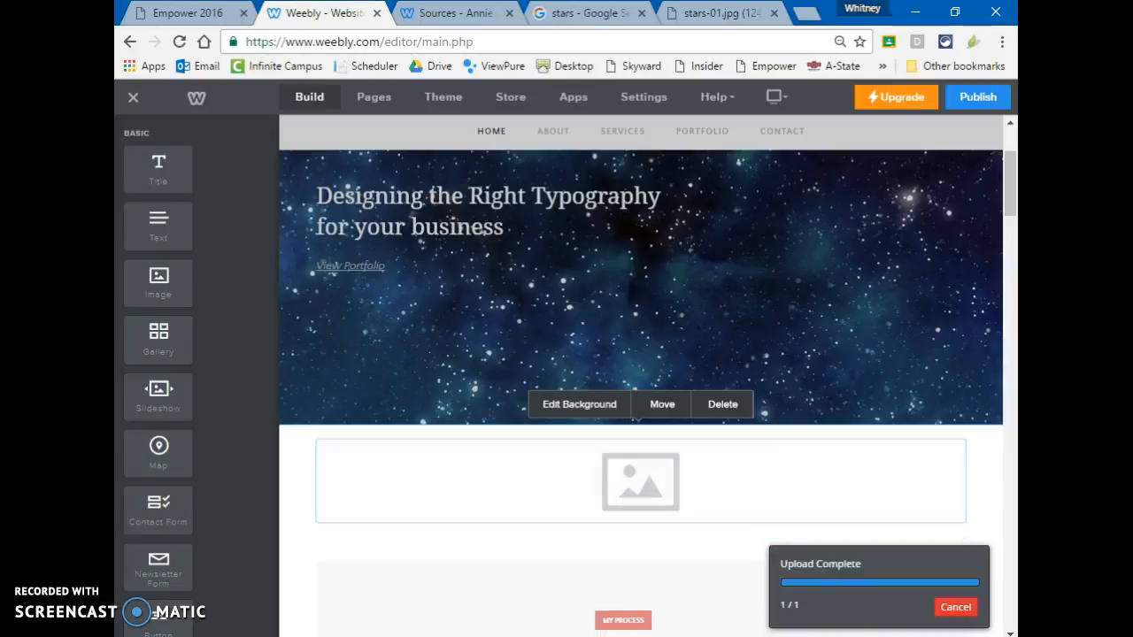
{"action": "left_click_drag", "start_coordinate": [569, 516], "coordinate": [559, 434]}
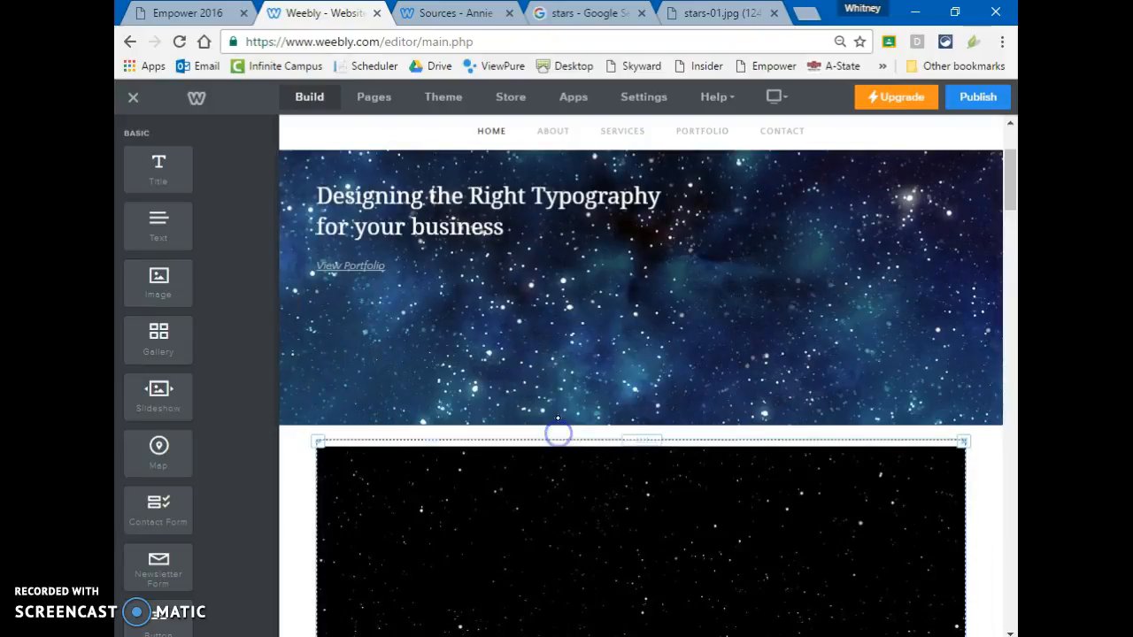
{"action": "left_click", "coordinate": [984, 481]}
{"action": "scroll", "coordinate": [992, 456], "scroll_direction": "down", "scroll_amount": 2}
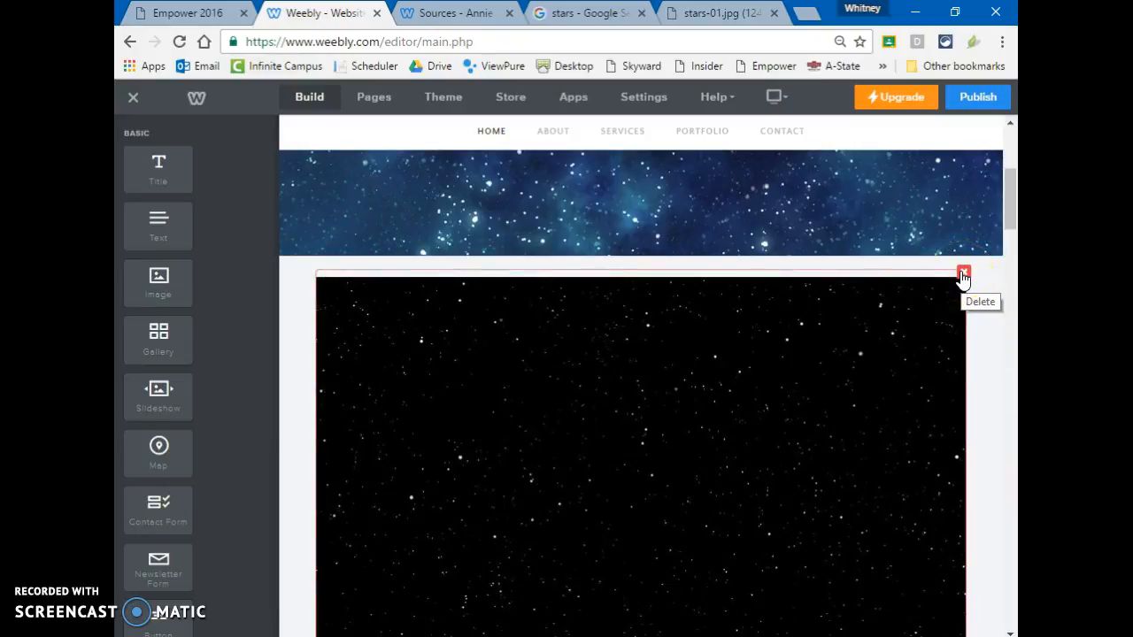
- Rename the About page as History
{"action": "left_click", "coordinate": [383, 103]}
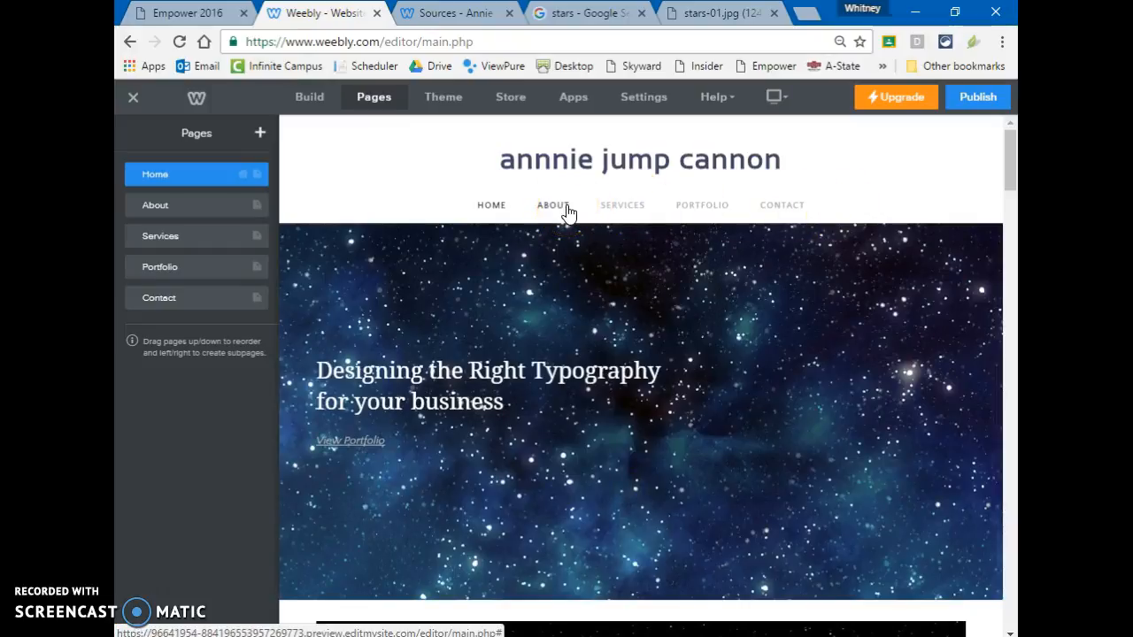
{"action": "left_click", "coordinate": [177, 206]}
{"action": "left_click", "coordinate": [196, 195]}
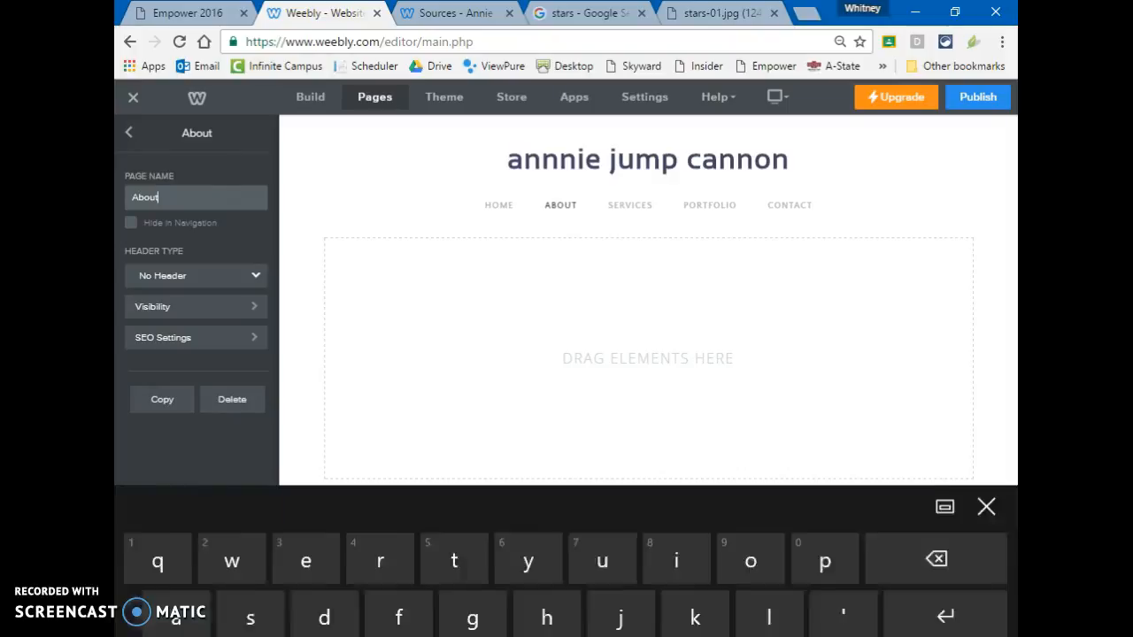
{"action": "key", "text": "BackSpace"}
{"action": "key", "text": "BackSpace"}
{"action": "key", "text": "BackSpace"}
{"action": "key", "text": "BackSpace"}
{"action": "key", "text": "BackSpace"}
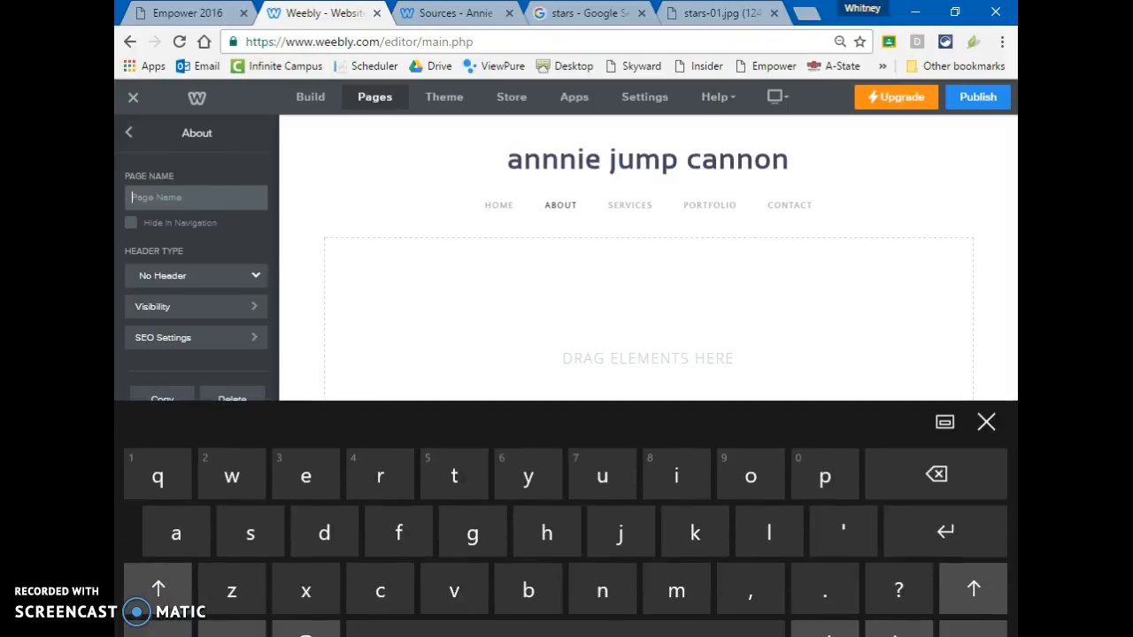
{"action": "type", "text": "History"}
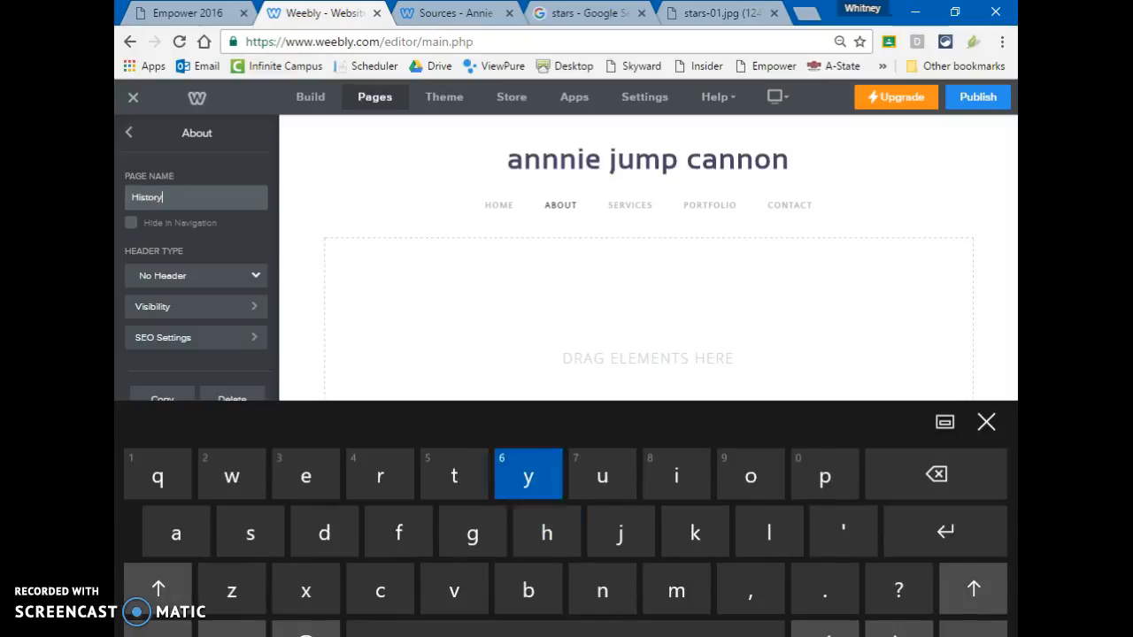
{"action": "left_click", "coordinate": [987, 423]}
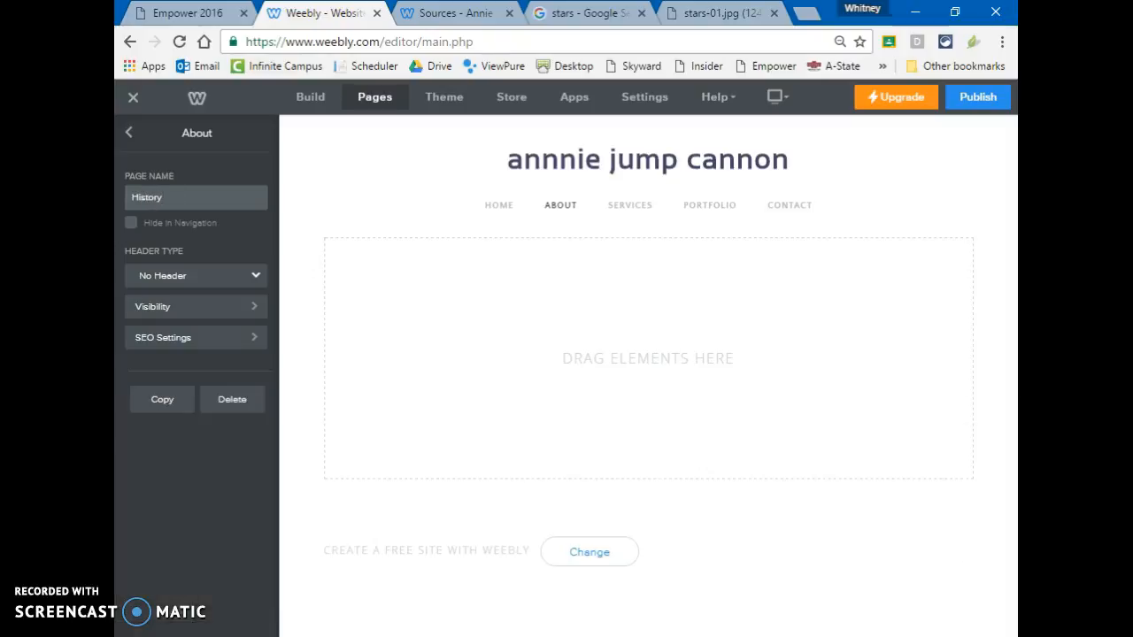
{"action": "left_click", "coordinate": [128, 132]}
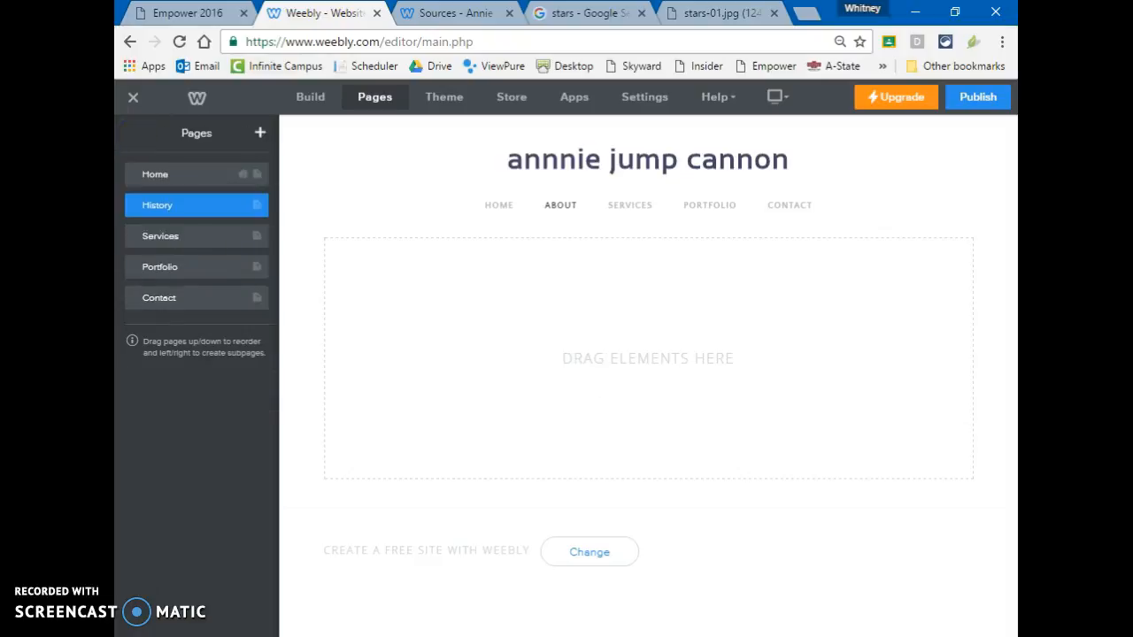
- Rename the Services page as Accomplishments
{"action": "left_click", "coordinate": [175, 236]}
{"action": "left_click", "coordinate": [189, 196]}
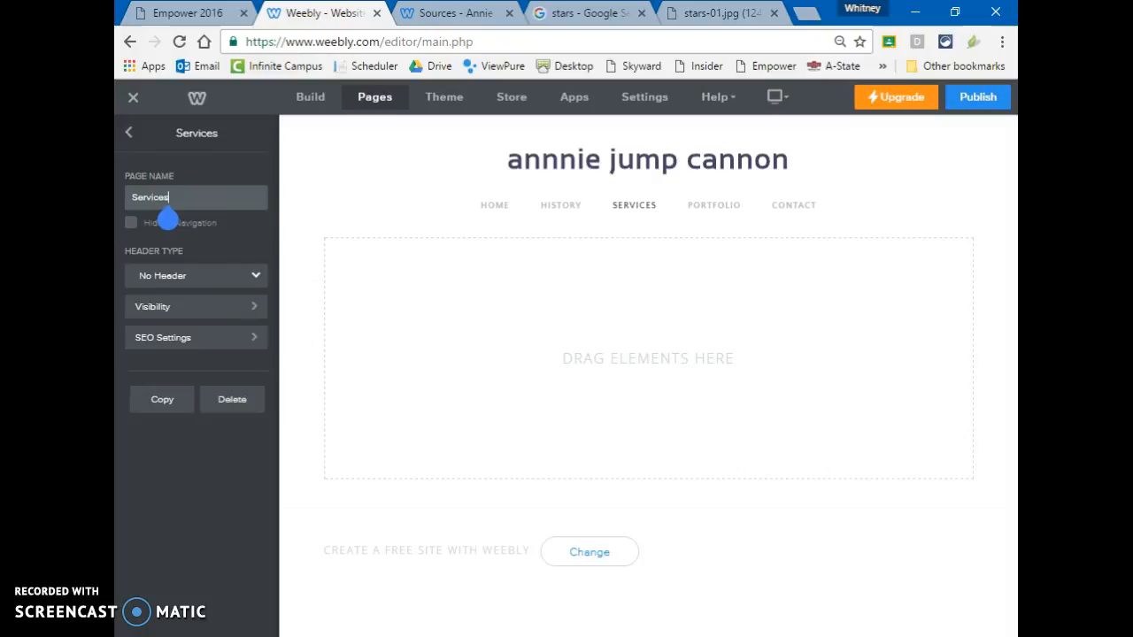
{"action": "key", "text": "BackSpace"}
{"action": "key", "text": "BackSpace"}
{"action": "key", "text": "BackSpace"}
{"action": "key", "text": "BackSpace"}
{"action": "key", "text": "BackSpace"}
{"action": "key", "text": "BackSpace"}
{"action": "key", "text": "BackSpace"}
{"action": "type", "text": "Accom"}
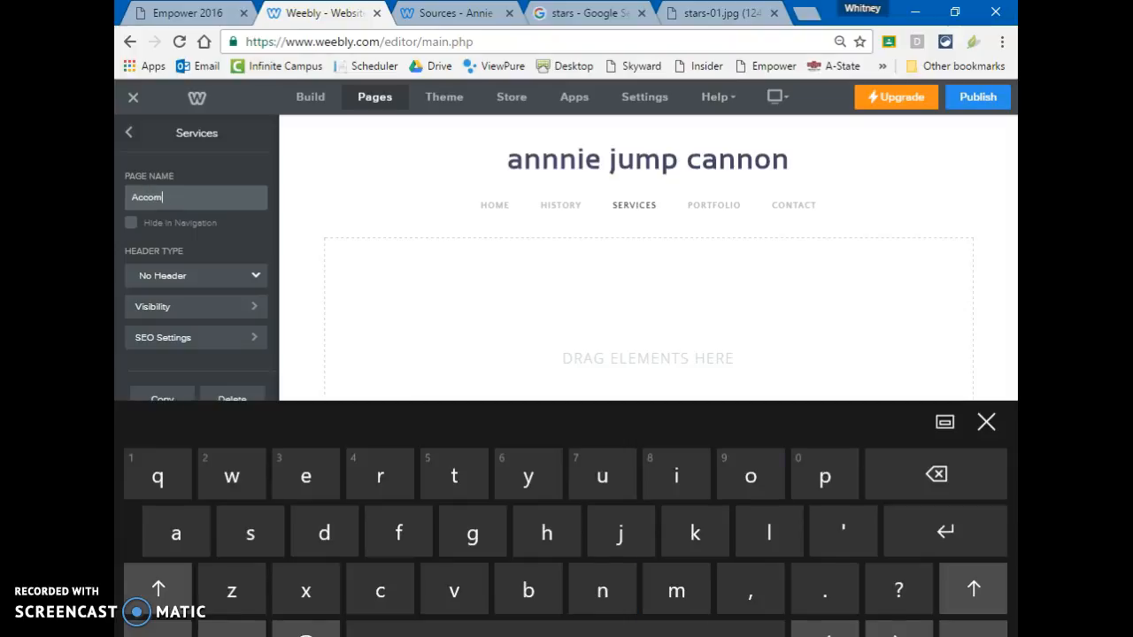
{"action": "type", "text": "plish"}
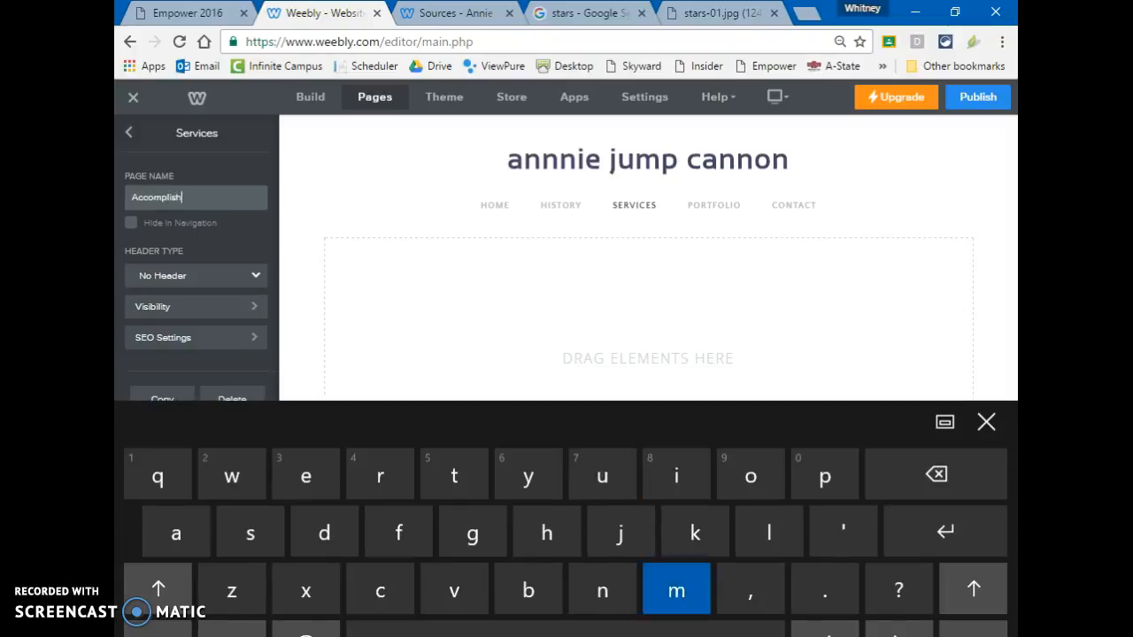
{"action": "type", "text": "ments"}
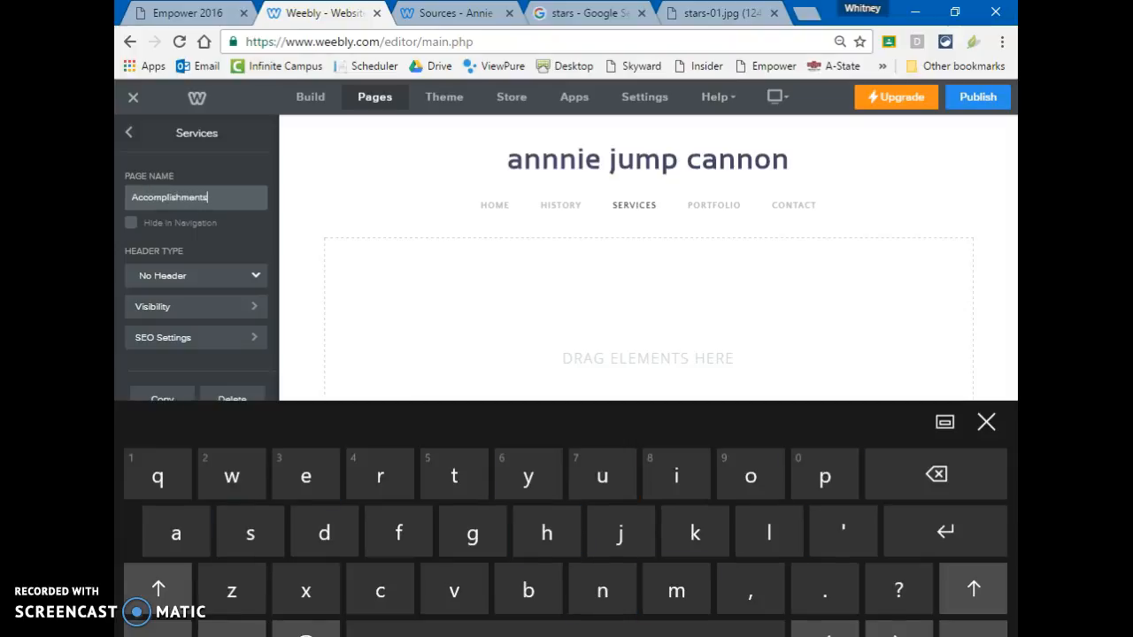
{"action": "left_click", "coordinate": [986, 423]}
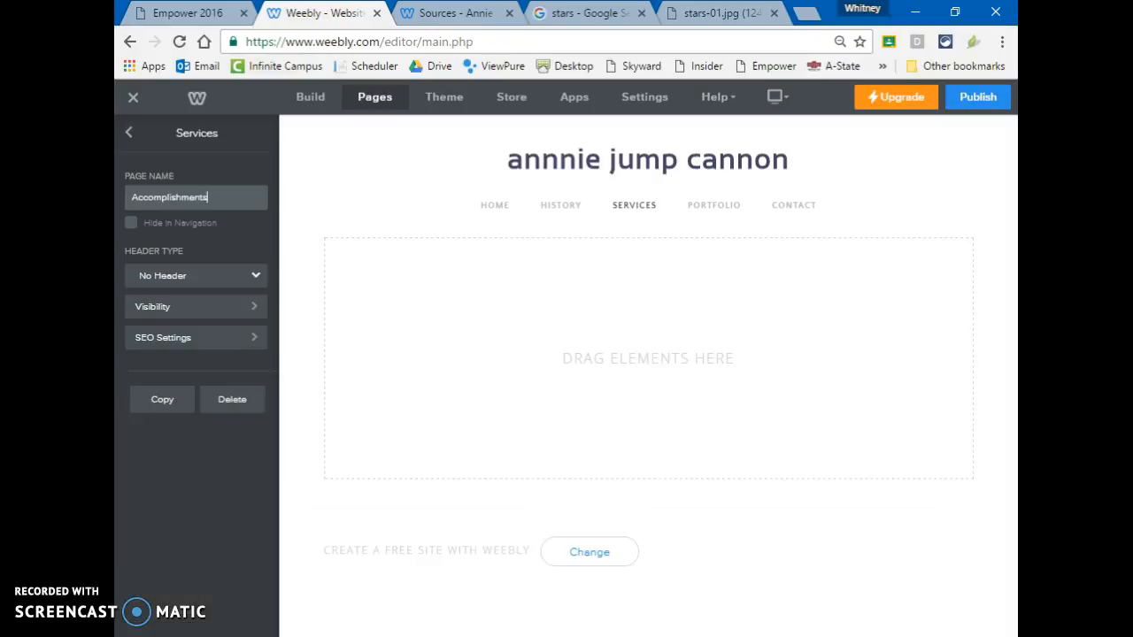
{"action": "left_click", "coordinate": [131, 133]}
- Rename the Portfolio page as sources
{"action": "left_click", "coordinate": [187, 270]}
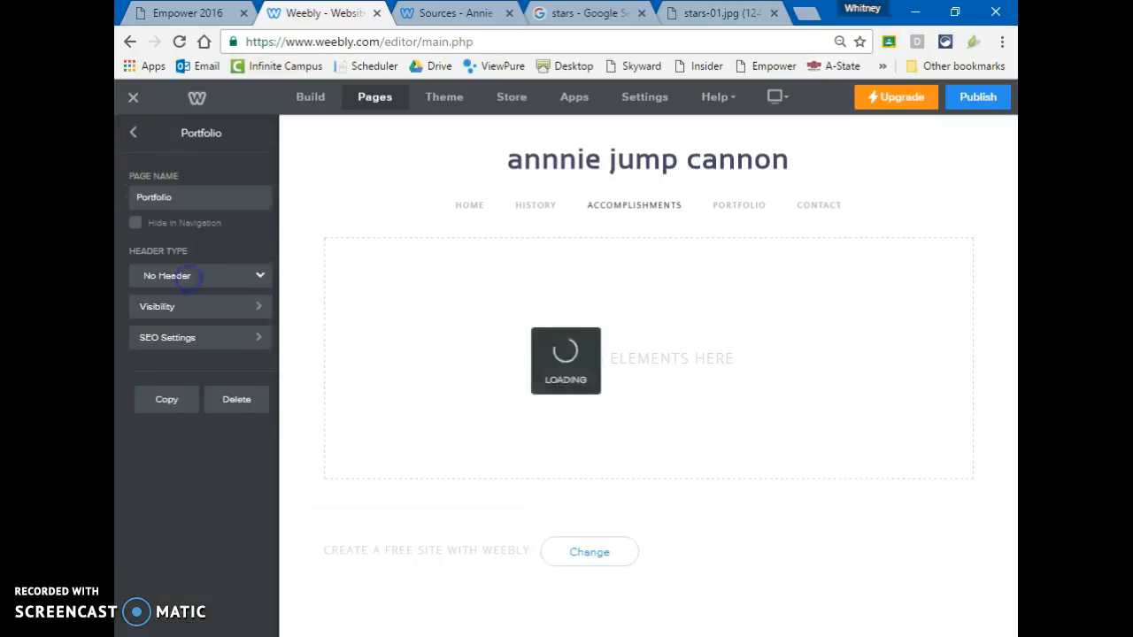
{"action": "left_click", "coordinate": [197, 196]}
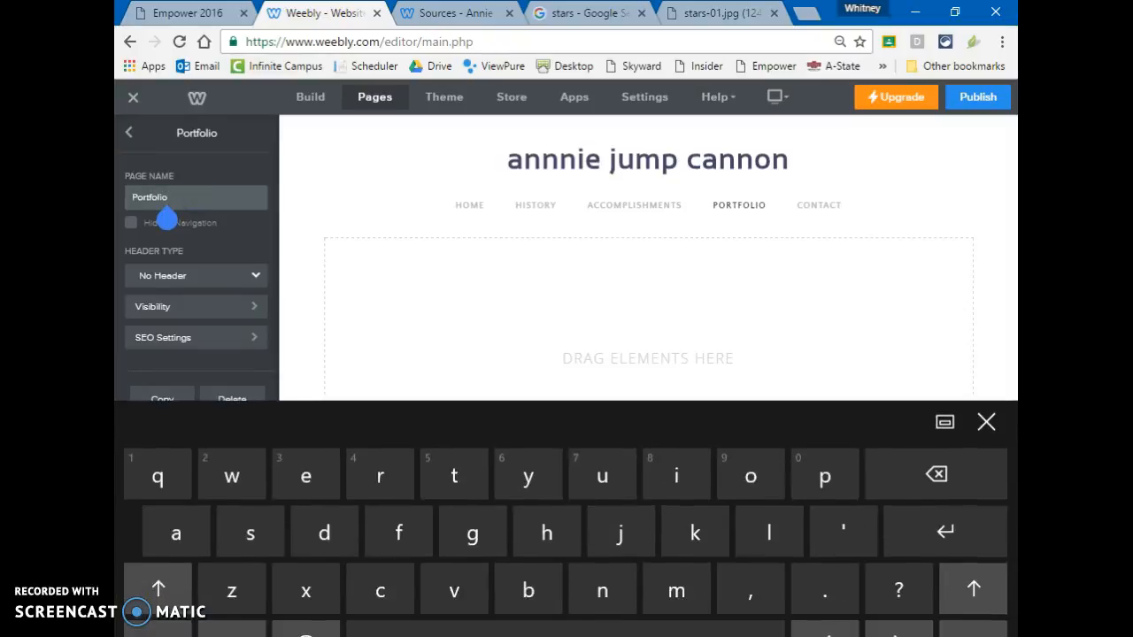
{"action": "key", "text": "BackSpace"}
{"action": "key", "text": "BackSpace"}
{"action": "key", "text": "BackSpace"}
{"action": "key", "text": "BackSpace"}
{"action": "key", "text": "BackSpace"}
{"action": "key", "text": "BackSpace"}
{"action": "type", "text": "sou"}
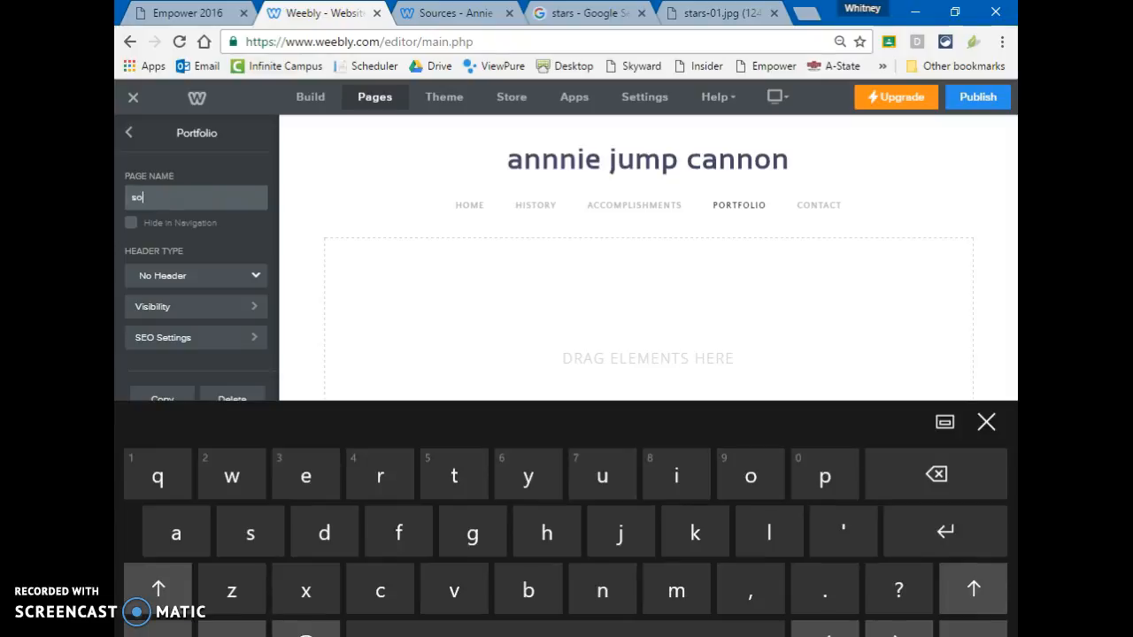
{"action": "type", "text": "rces"}
{"action": "left_click", "coordinate": [986, 422]}
{"action": "left_click", "coordinate": [124, 135]}
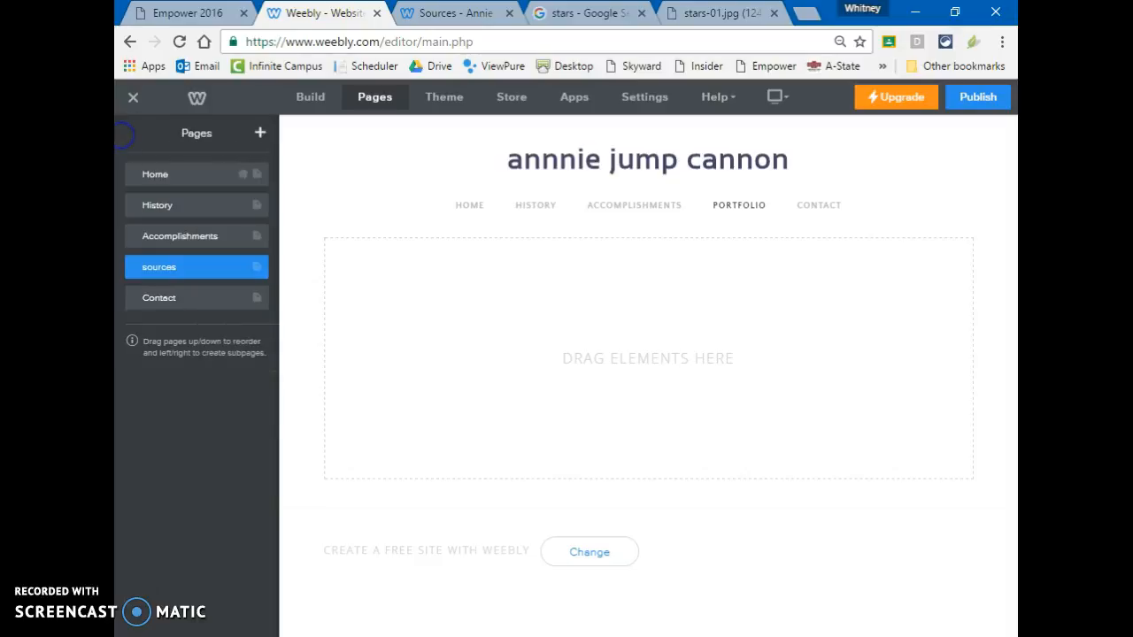
- Delete the Contact page from the website
{"action": "left_click", "coordinate": [189, 298]}
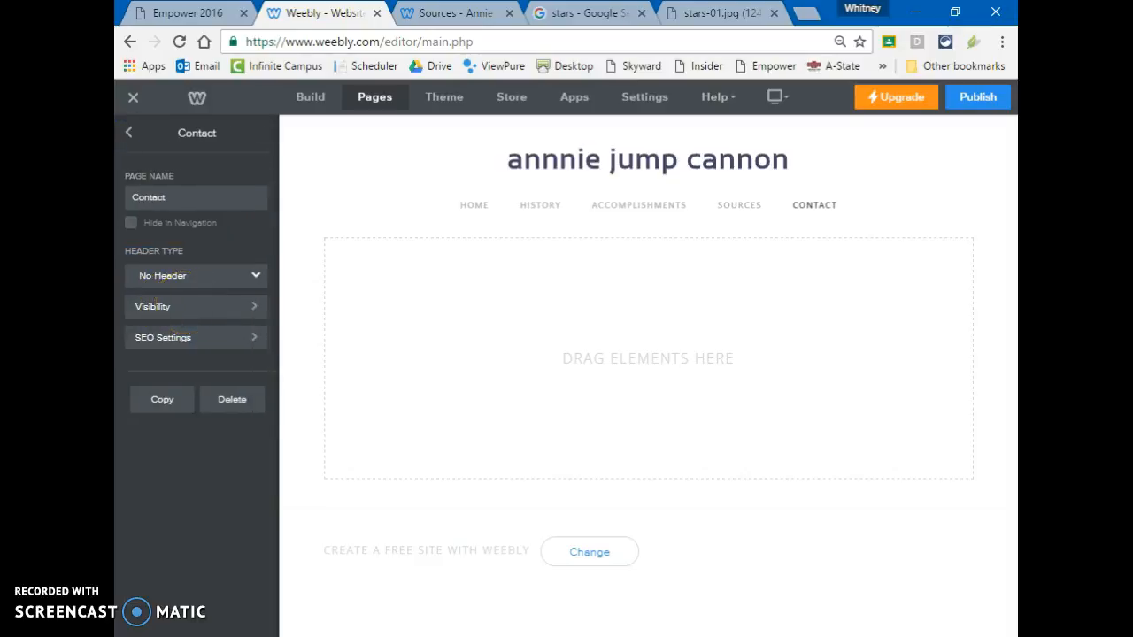
{"action": "left_click", "coordinate": [233, 400]}
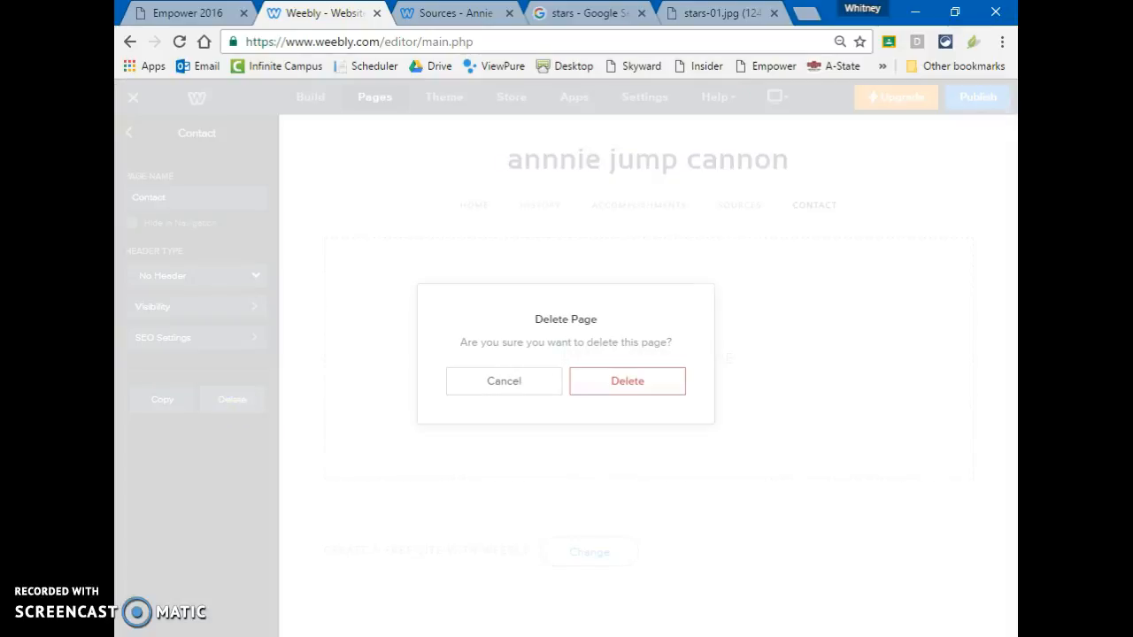
{"action": "left_click", "coordinate": [625, 379]}
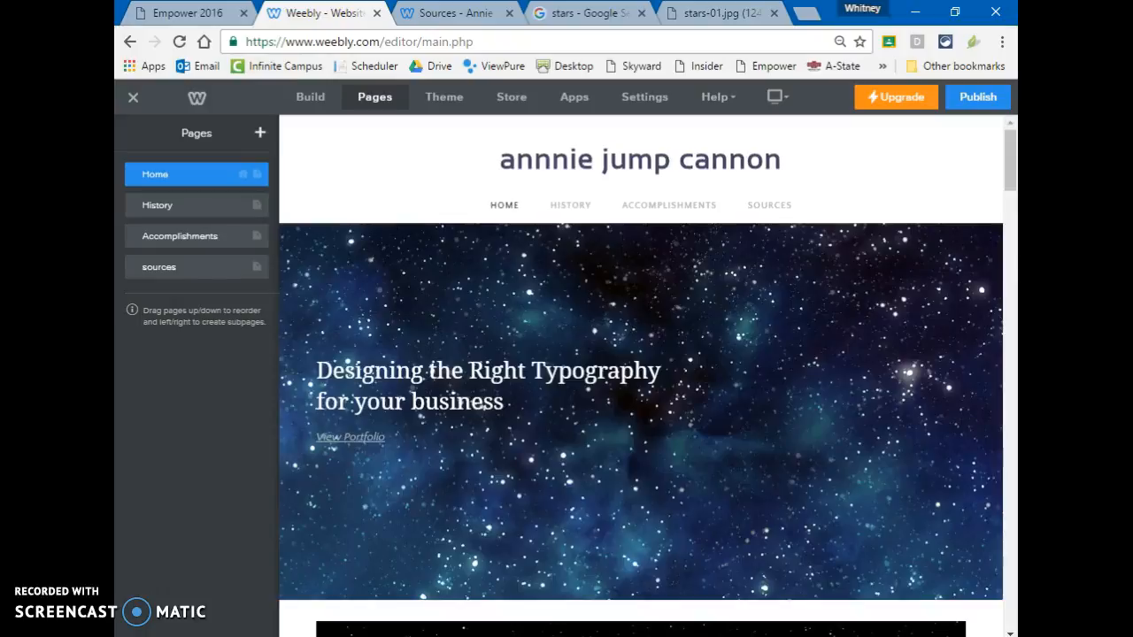
{"action": "left_click", "coordinate": [788, 204]}
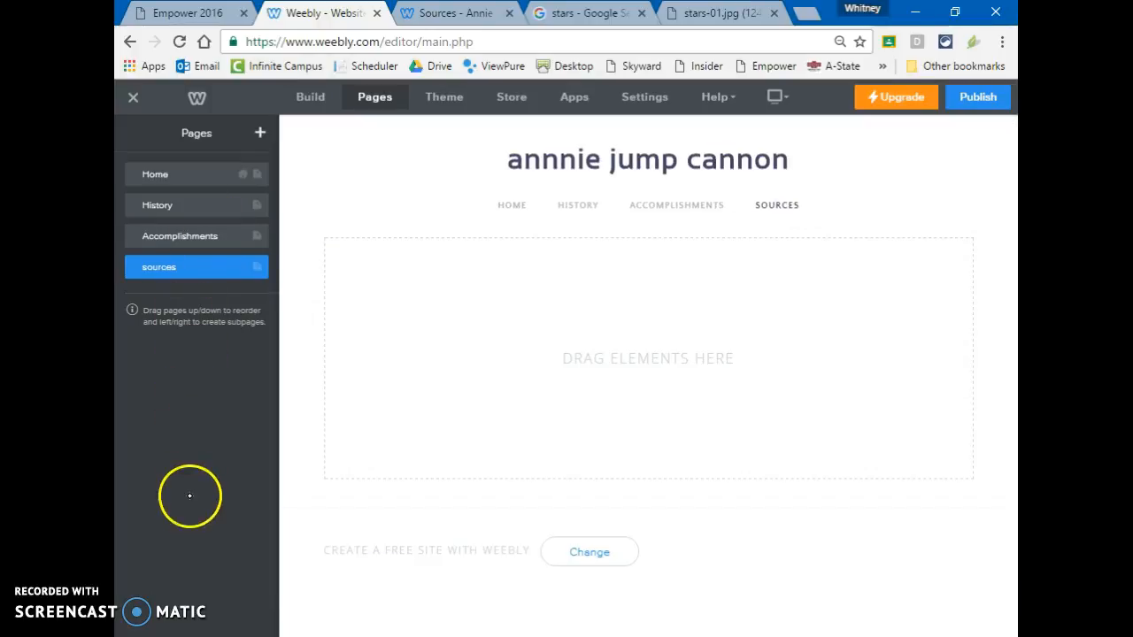
{"action": "left_click", "coordinate": [318, 108]}
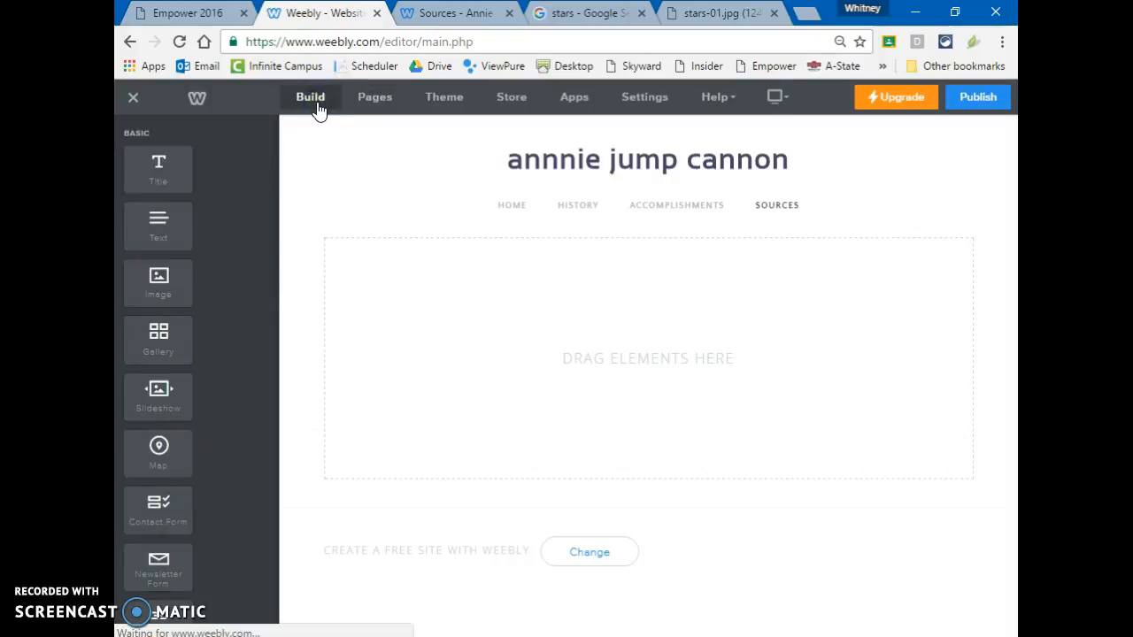
{"action": "left_click_drag", "start_coordinate": [154, 223], "coordinate": [645, 247]}
{"action": "left_click_drag", "start_coordinate": [513, 301], "coordinate": [513, 301]}
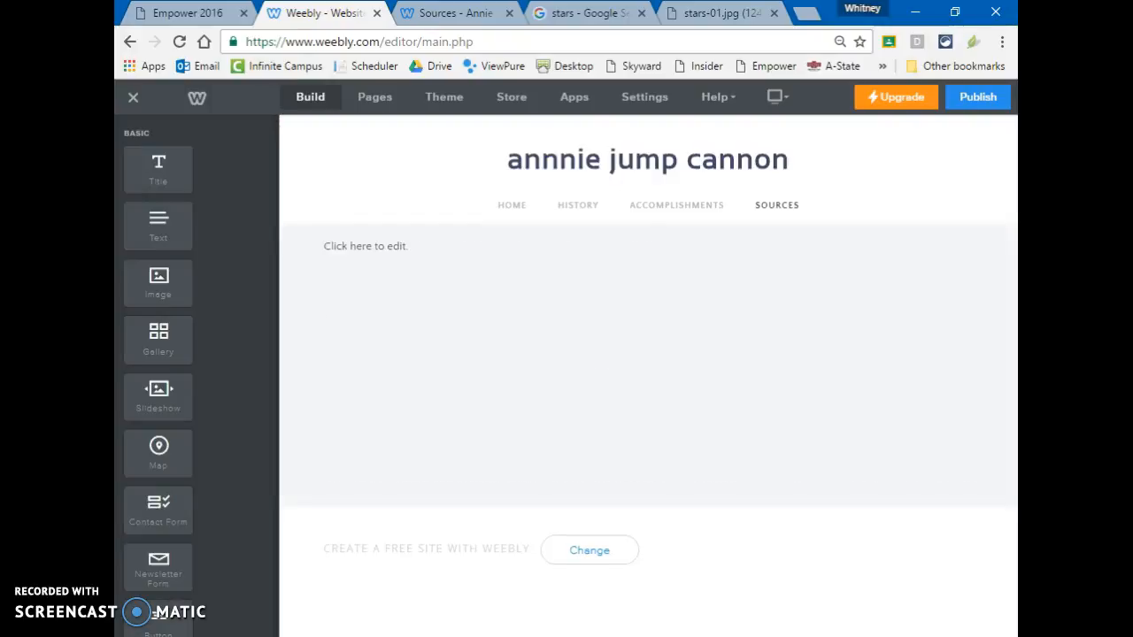
{"action": "left_click", "coordinate": [372, 249]}
{"action": "left_click", "coordinate": [359, 245]}
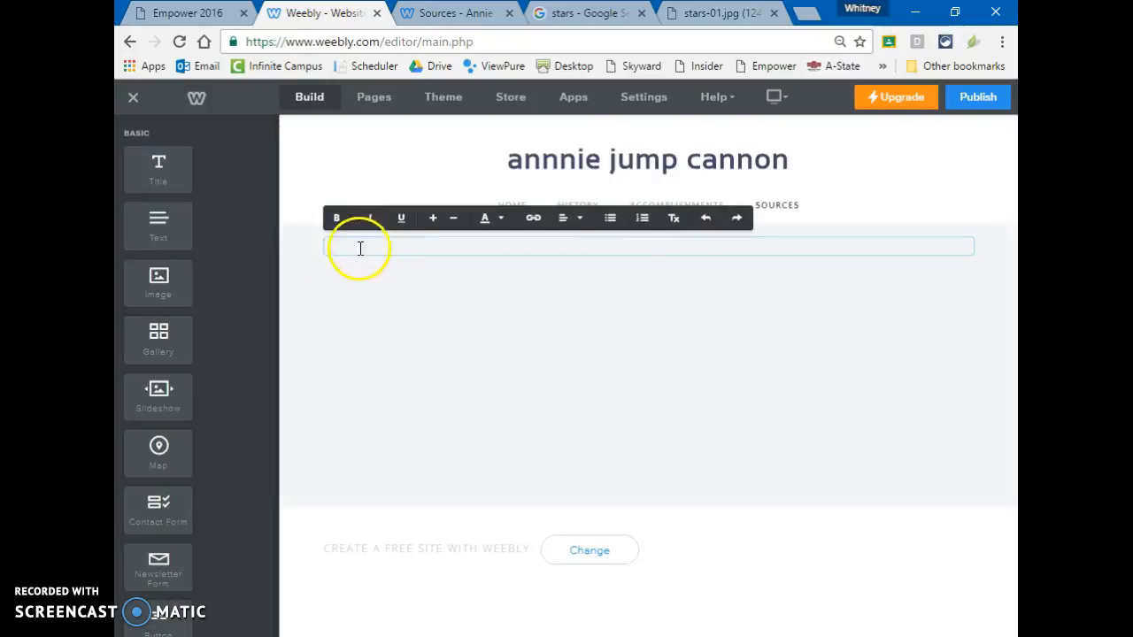
{"action": "left_click", "coordinate": [361, 245]}
{"action": "right_click", "coordinate": [341, 248]}
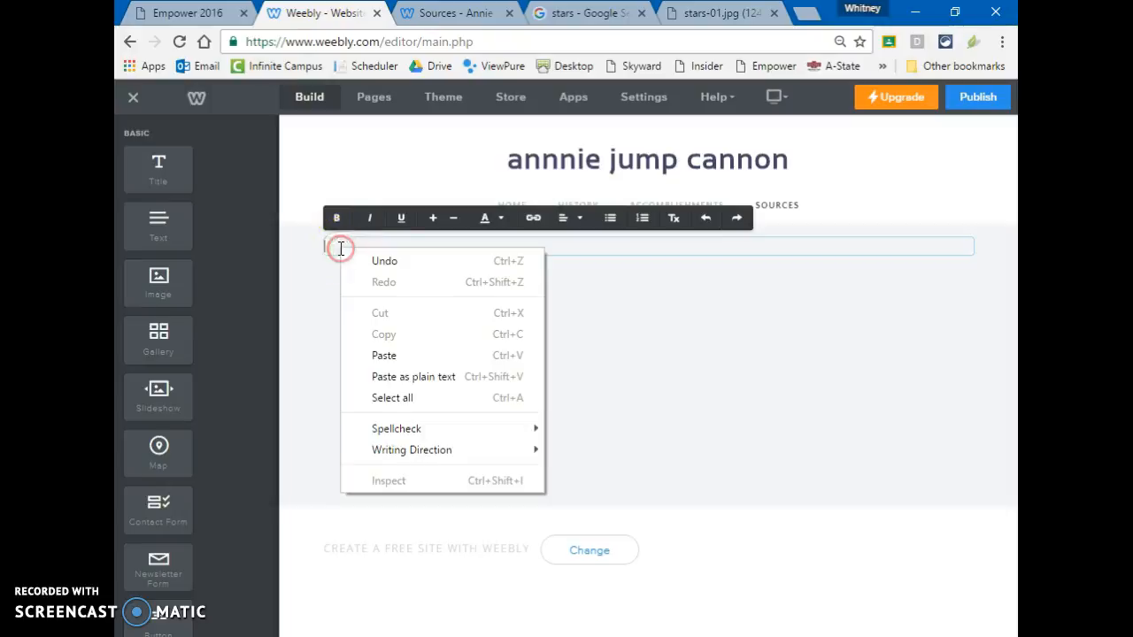
{"action": "left_click", "coordinate": [381, 354]}
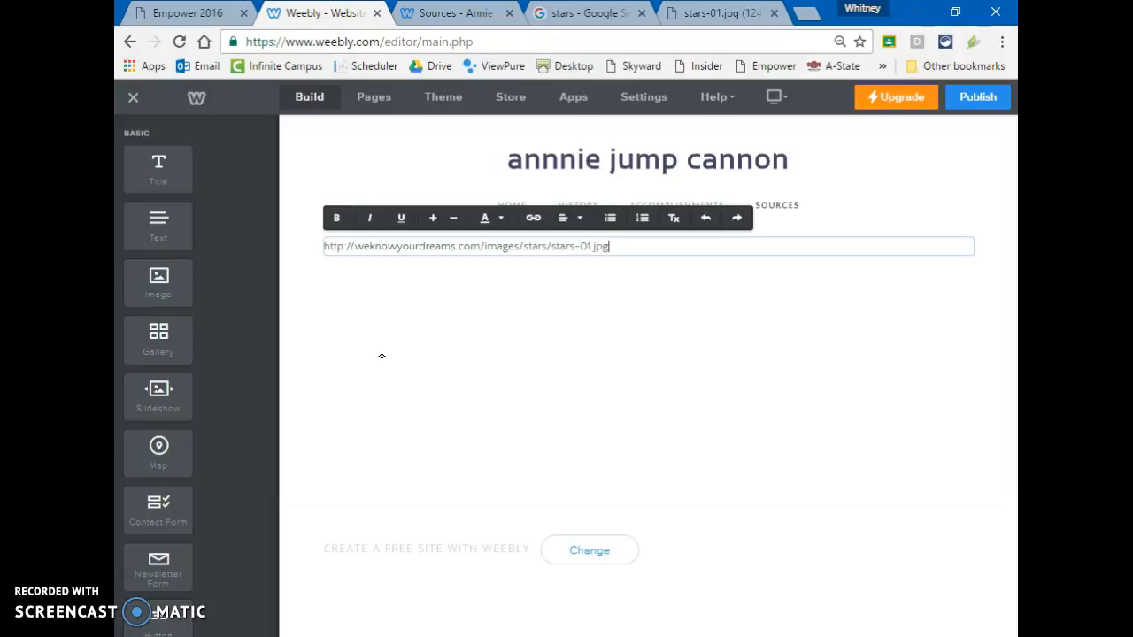
- Format the whole pasted web address as larger, bold, underlined, italic green text
{"action": "right_click", "coordinate": [444, 250]}
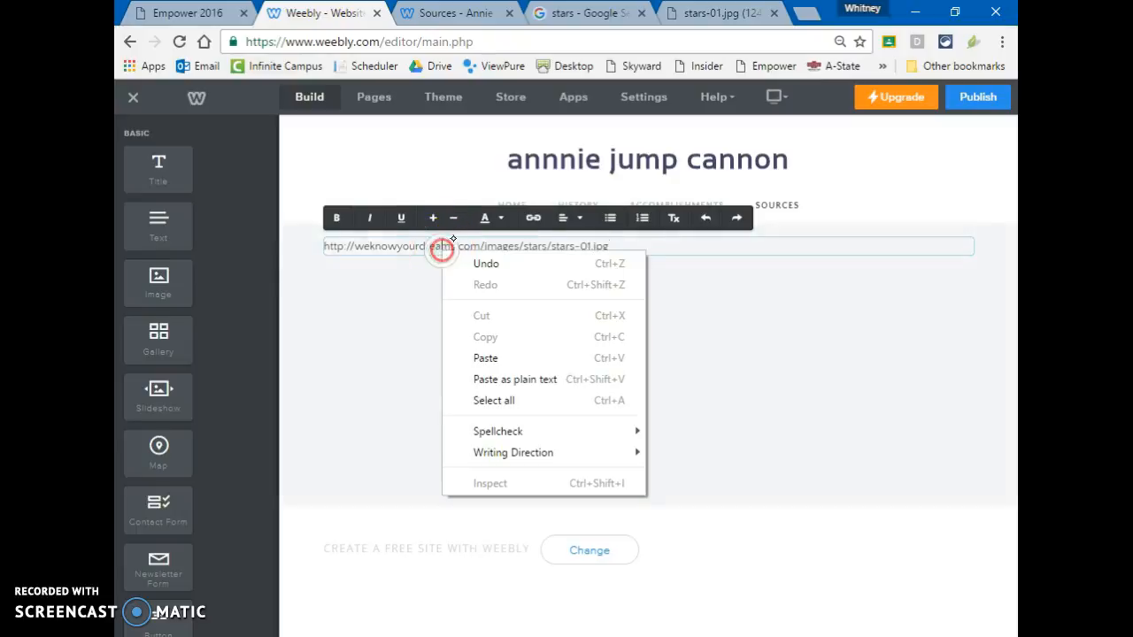
{"action": "double_click", "coordinate": [512, 245]}
{"action": "triple_click", "coordinate": [512, 245]}
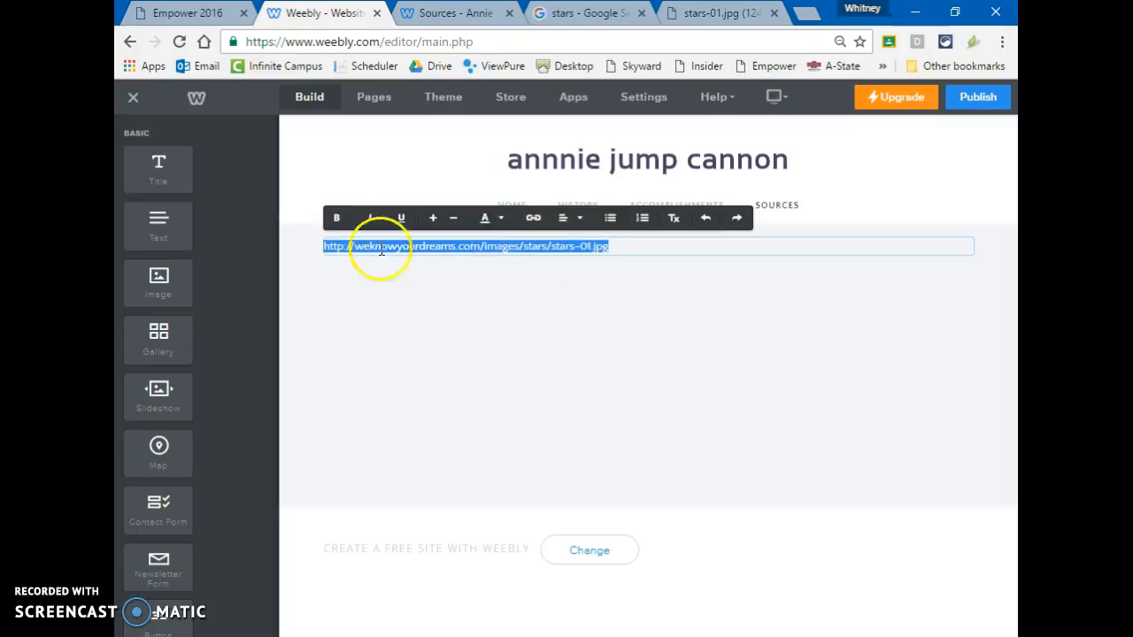
{"action": "left_click", "coordinate": [433, 218]}
{"action": "left_click", "coordinate": [433, 217]}
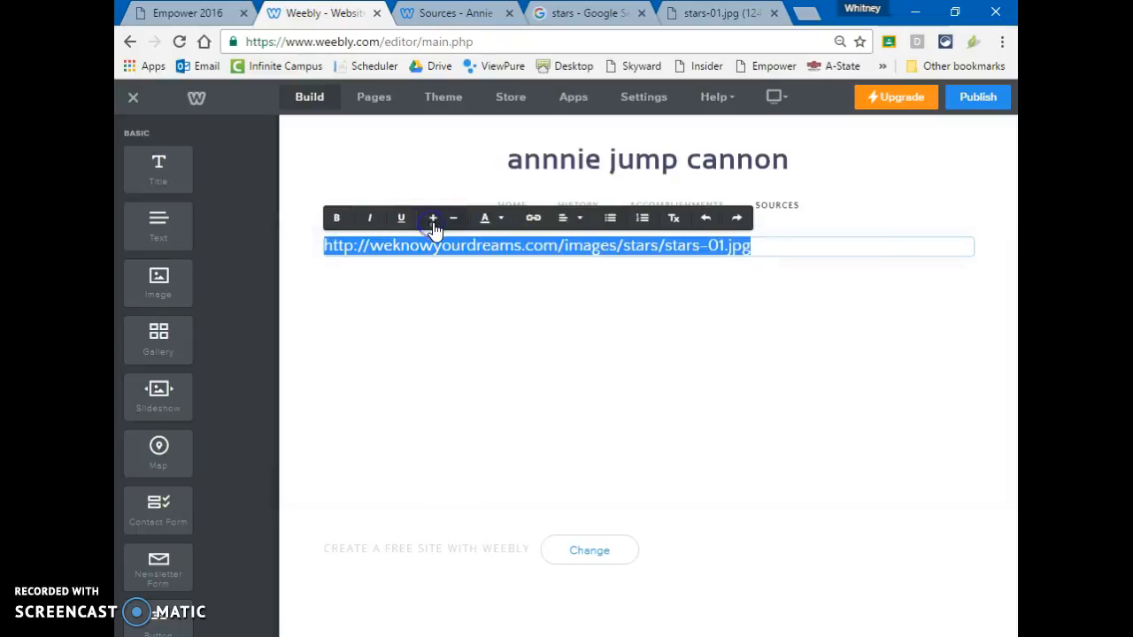
{"action": "left_click", "coordinate": [433, 218]}
{"action": "left_click", "coordinate": [338, 219]}
{"action": "left_click", "coordinate": [398, 221]}
{"action": "left_click", "coordinate": [369, 222]}
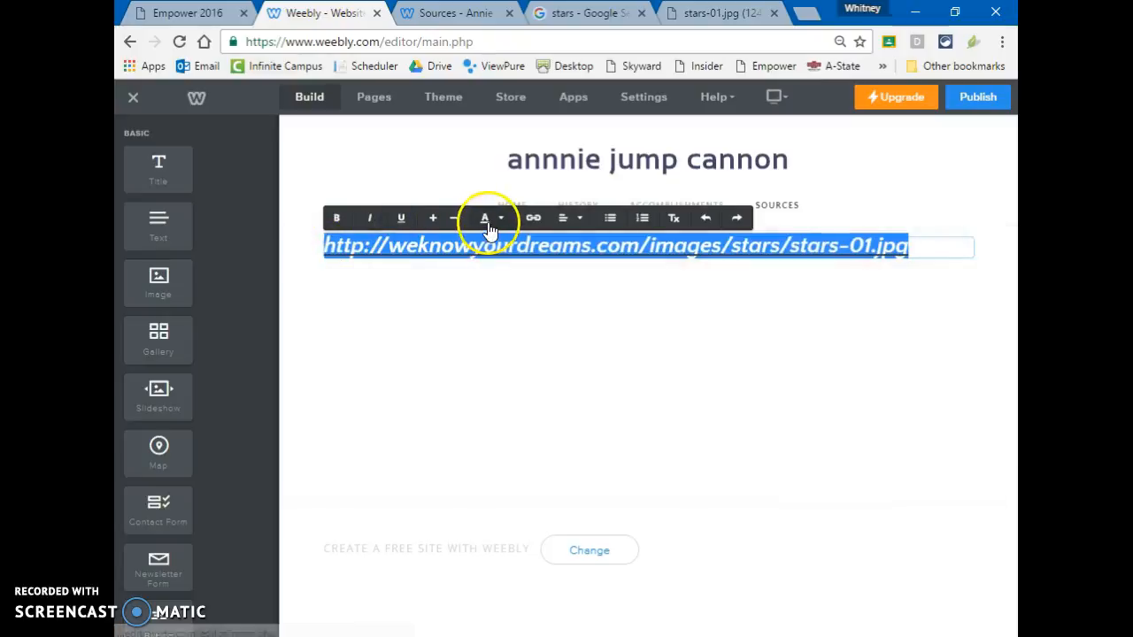
{"action": "left_click", "coordinate": [486, 221]}
{"action": "left_click", "coordinate": [522, 313]}
{"action": "left_click", "coordinate": [441, 408]}
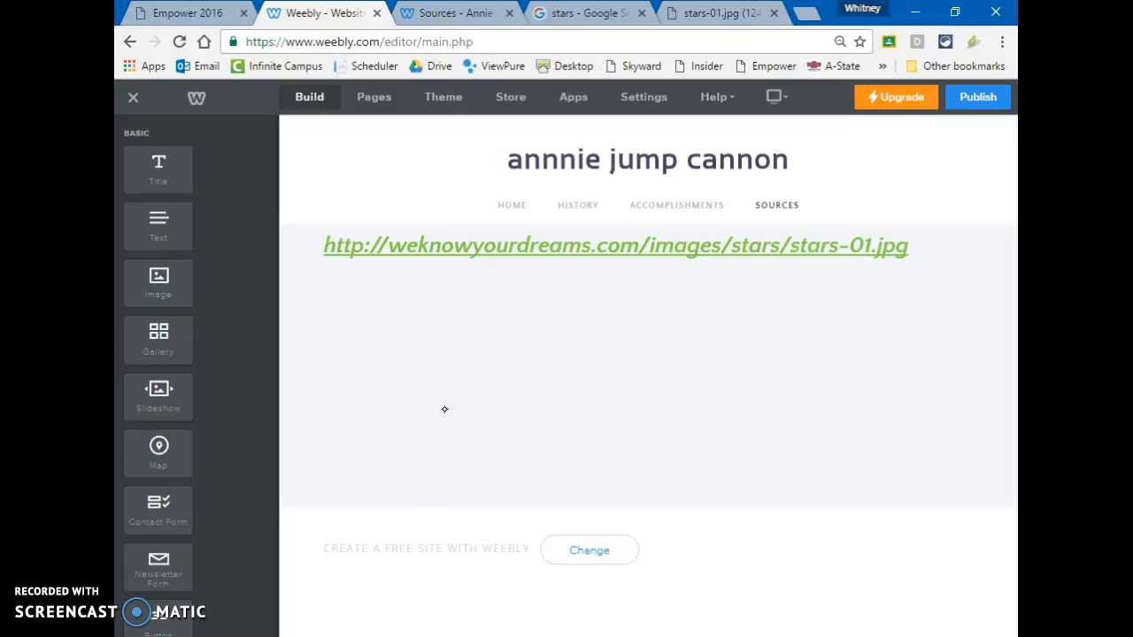
- Lay out the Accomplishments page with an image element above a gallery, a title left of the image and a text block left of the gallery
{"action": "left_click", "coordinate": [675, 211]}
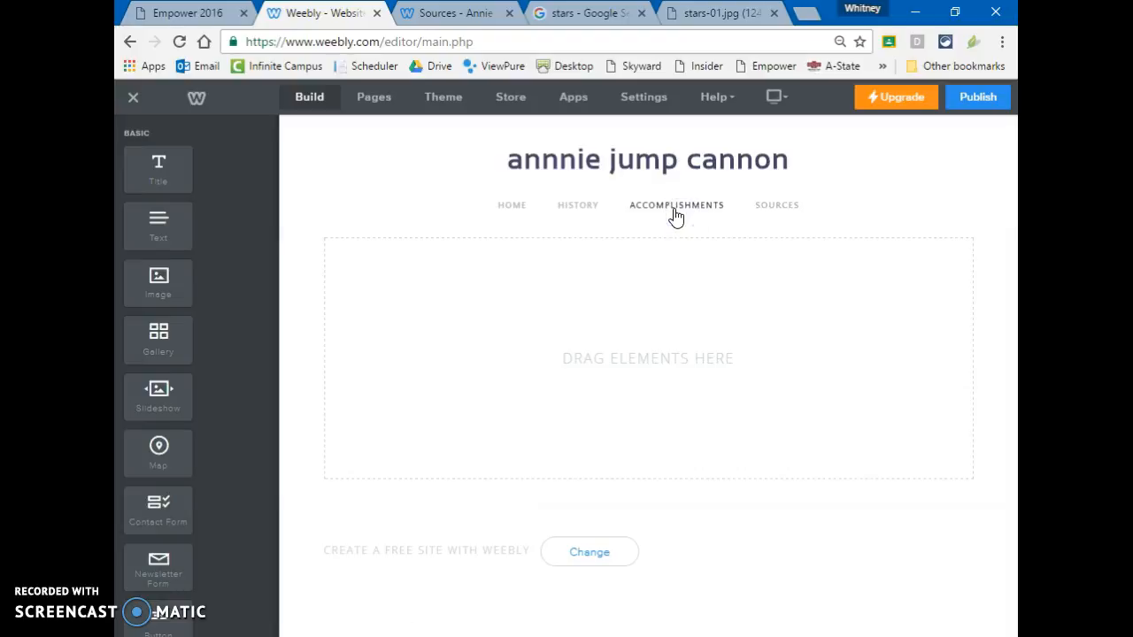
{"action": "left_click_drag", "start_coordinate": [162, 281], "coordinate": [478, 305]}
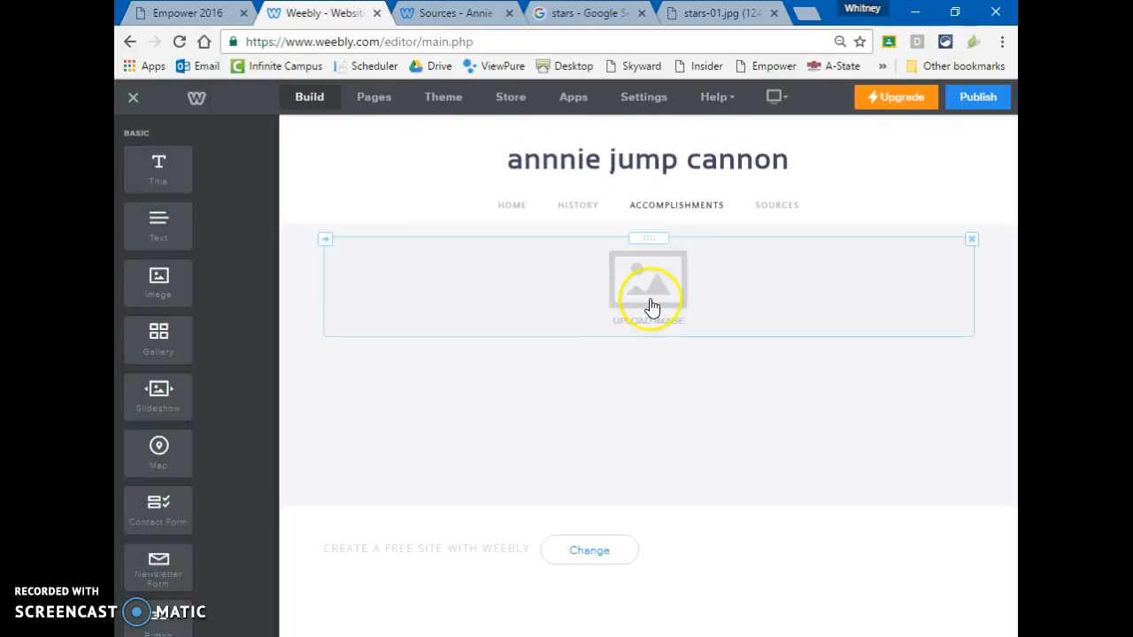
{"action": "left_click_drag", "start_coordinate": [157, 327], "coordinate": [566, 387]}
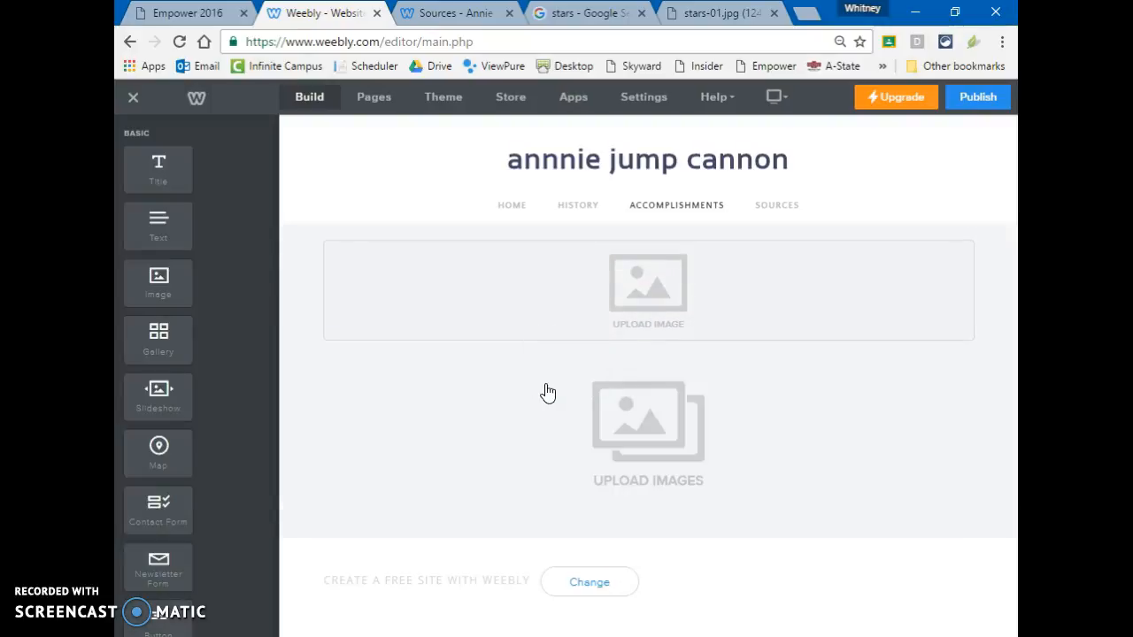
{"action": "left_click_drag", "start_coordinate": [177, 174], "coordinate": [354, 285]}
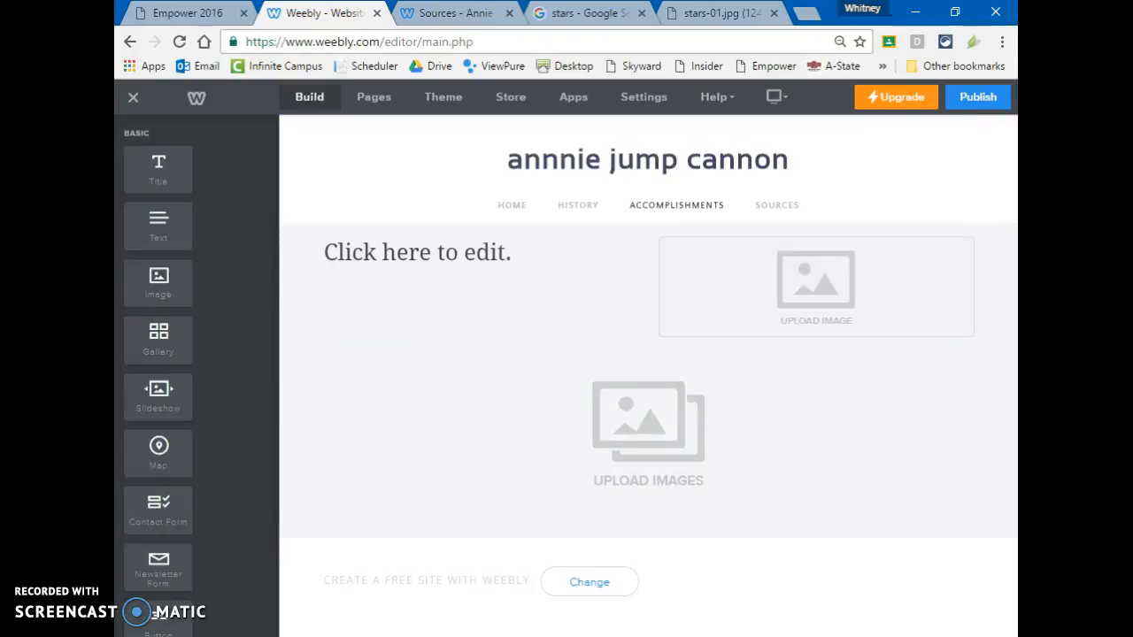
{"action": "left_click_drag", "start_coordinate": [144, 243], "coordinate": [409, 425]}
{"action": "left_click", "coordinate": [798, 426]}
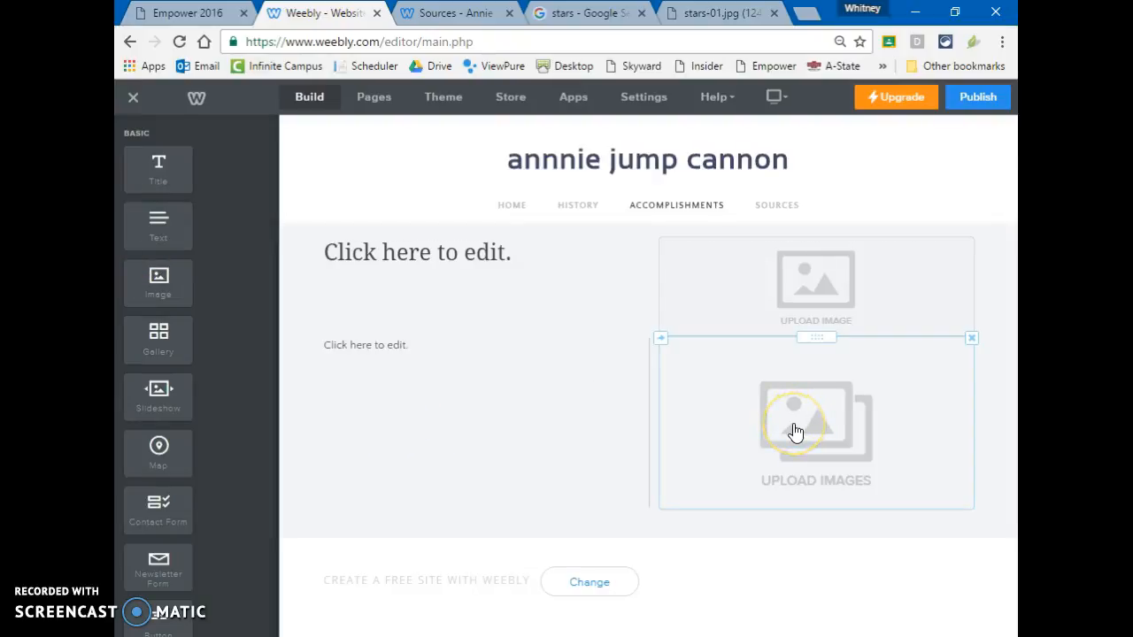
{"action": "left_click", "coordinate": [796, 432]}
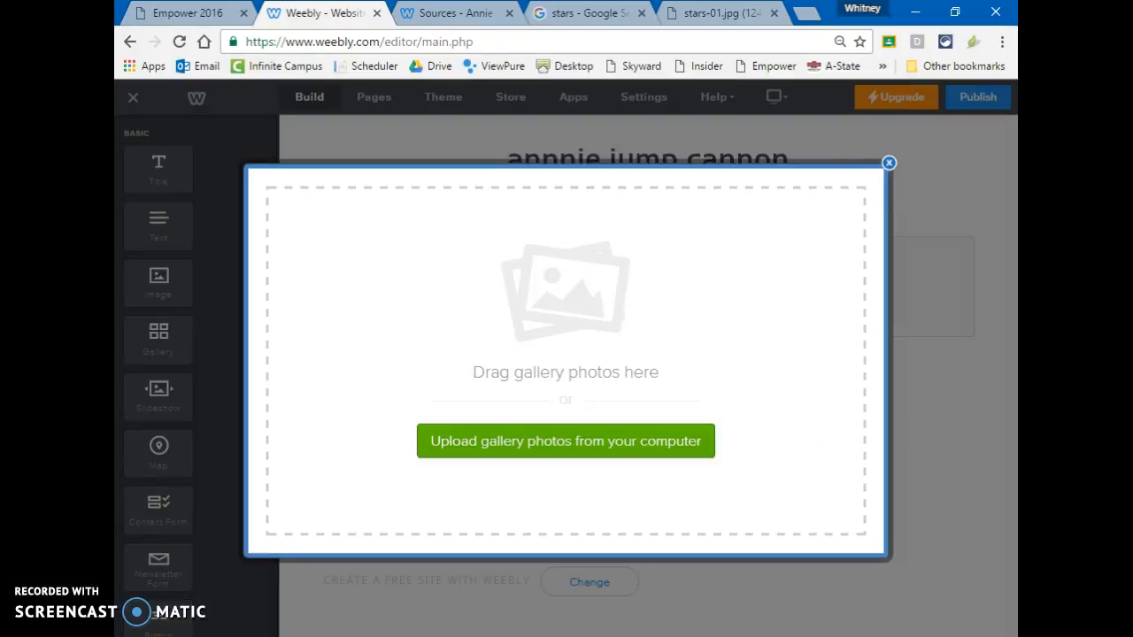
{"action": "left_click", "coordinate": [889, 163]}
{"action": "left_click", "coordinate": [585, 200]}
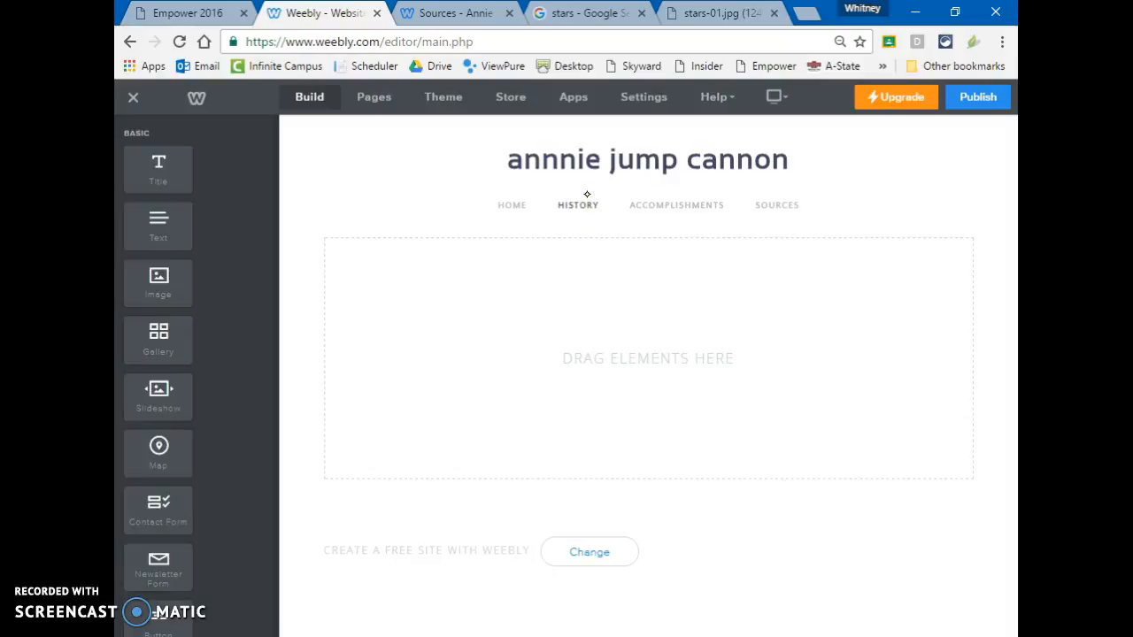
{"action": "left_click", "coordinate": [708, 475]}
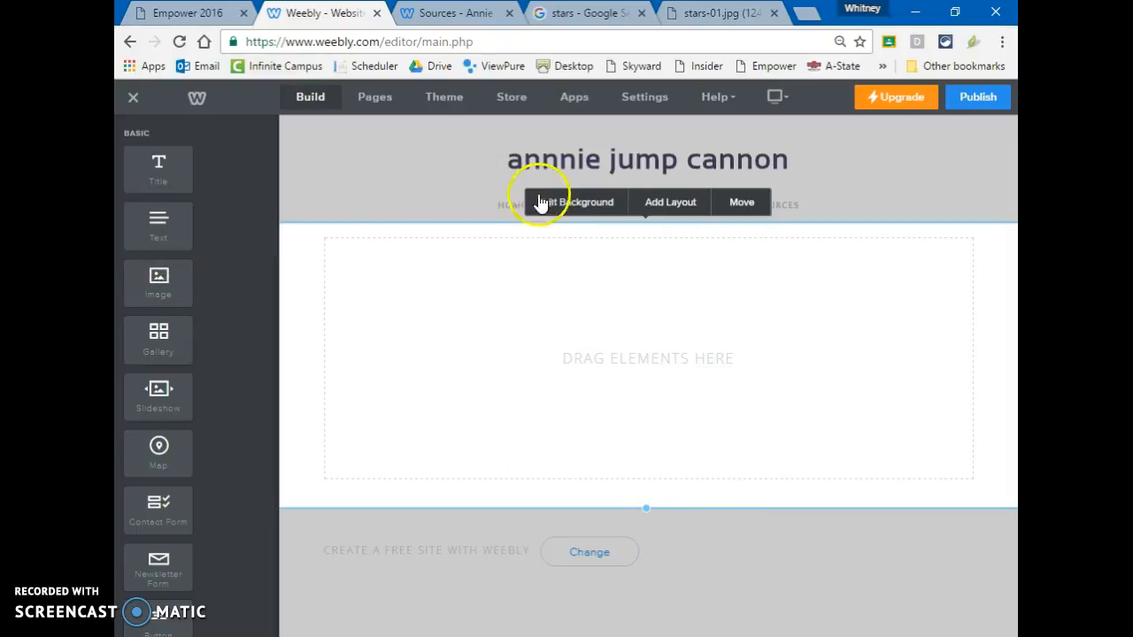
- Delete the starry header section with the "Designing the Right Typography" text from the Home page
{"action": "left_click", "coordinate": [510, 209]}
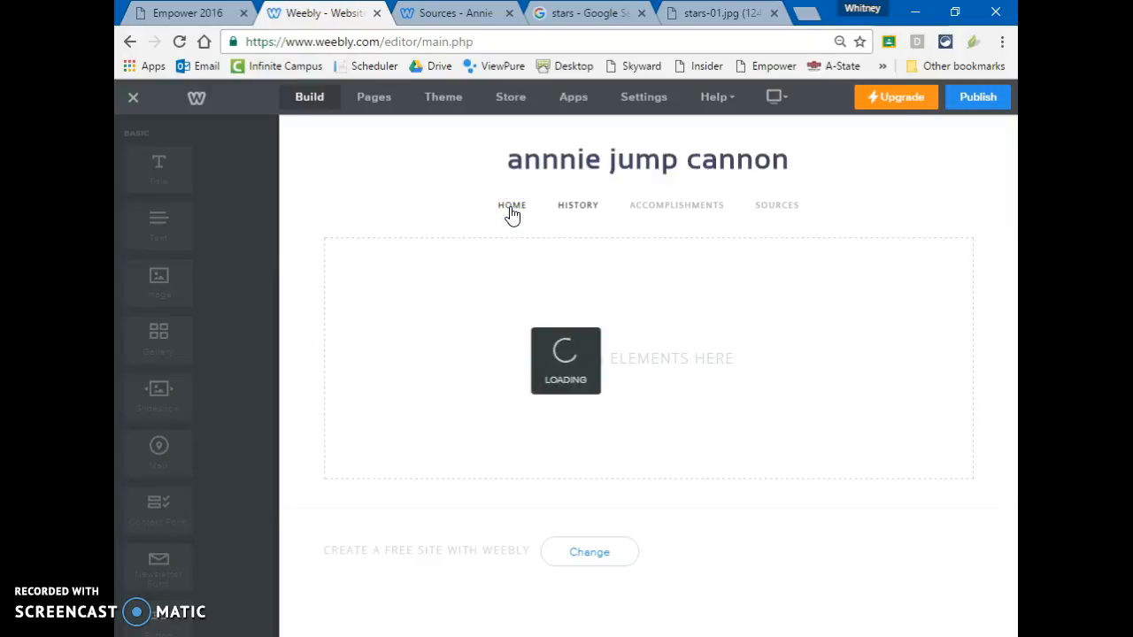
{"action": "left_click", "coordinate": [512, 214]}
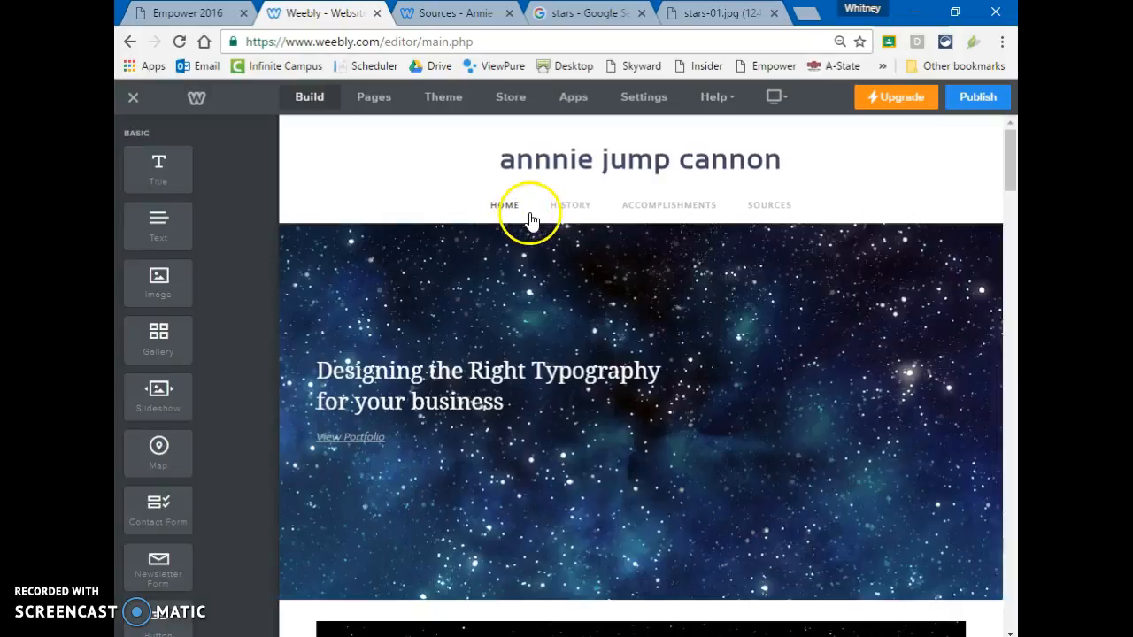
{"action": "left_click", "coordinate": [901, 277]}
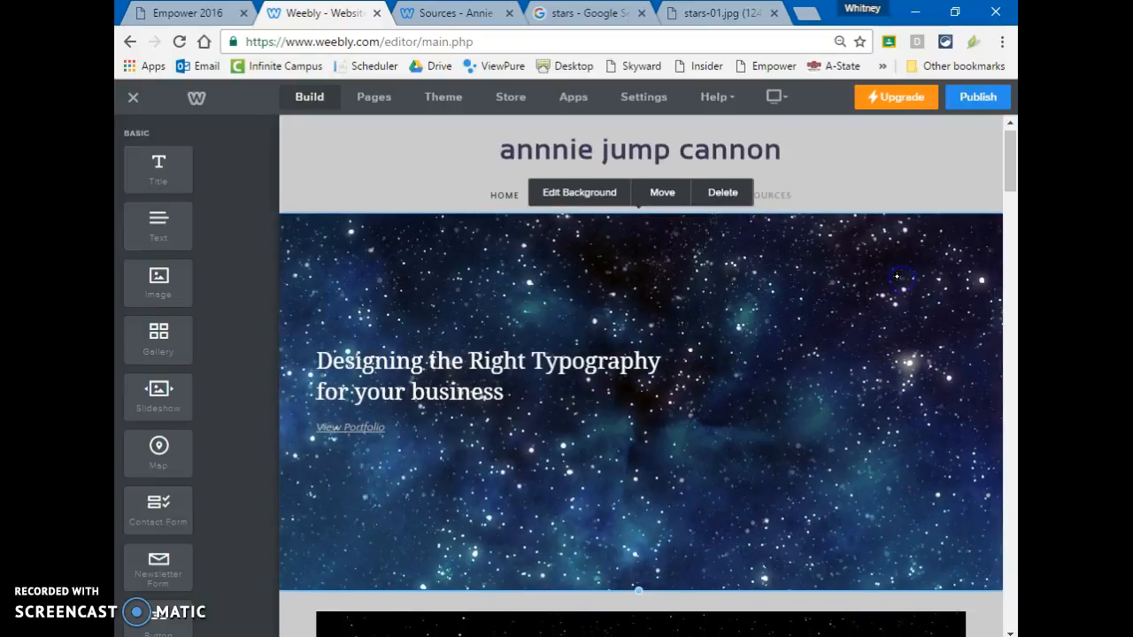
{"action": "left_click", "coordinate": [721, 194]}
{"action": "left_click", "coordinate": [701, 406]}
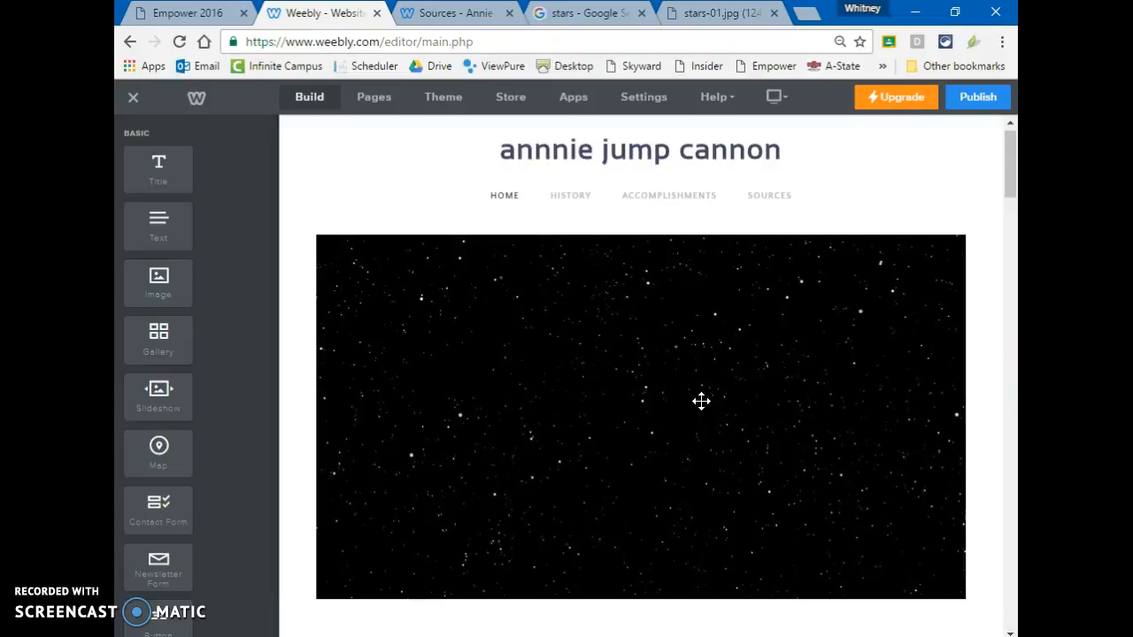
- Switch to Website Project.docx in Word and examine the checklist of required website pages and the Weebly Rubric
{"action": "mouse_move", "coordinate": [151, 636]}
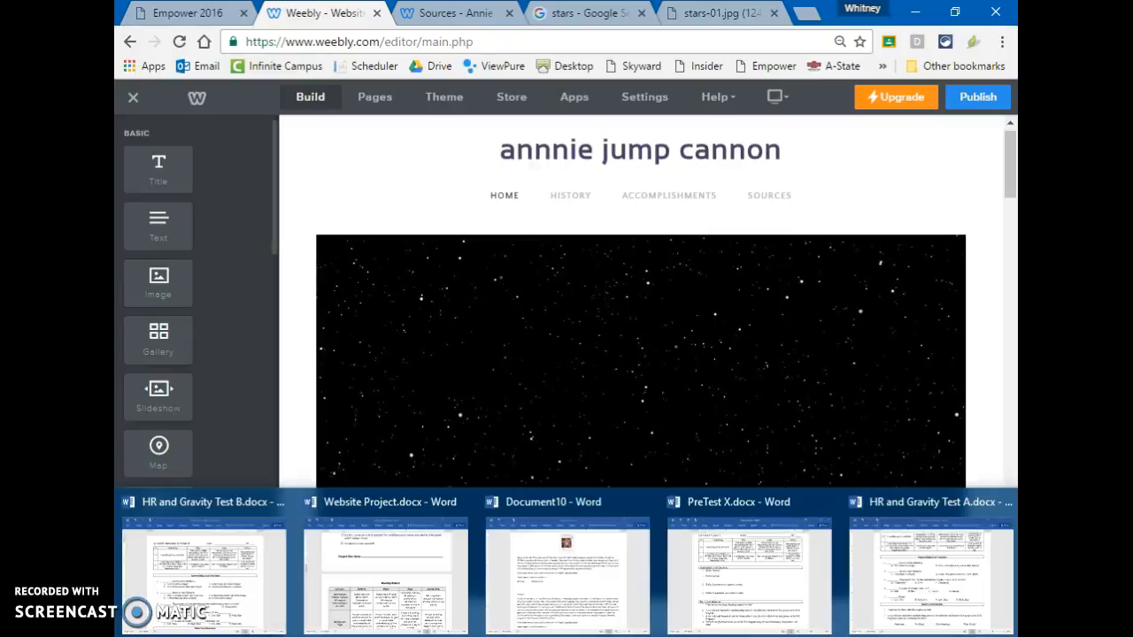
{"action": "left_click", "coordinate": [367, 551]}
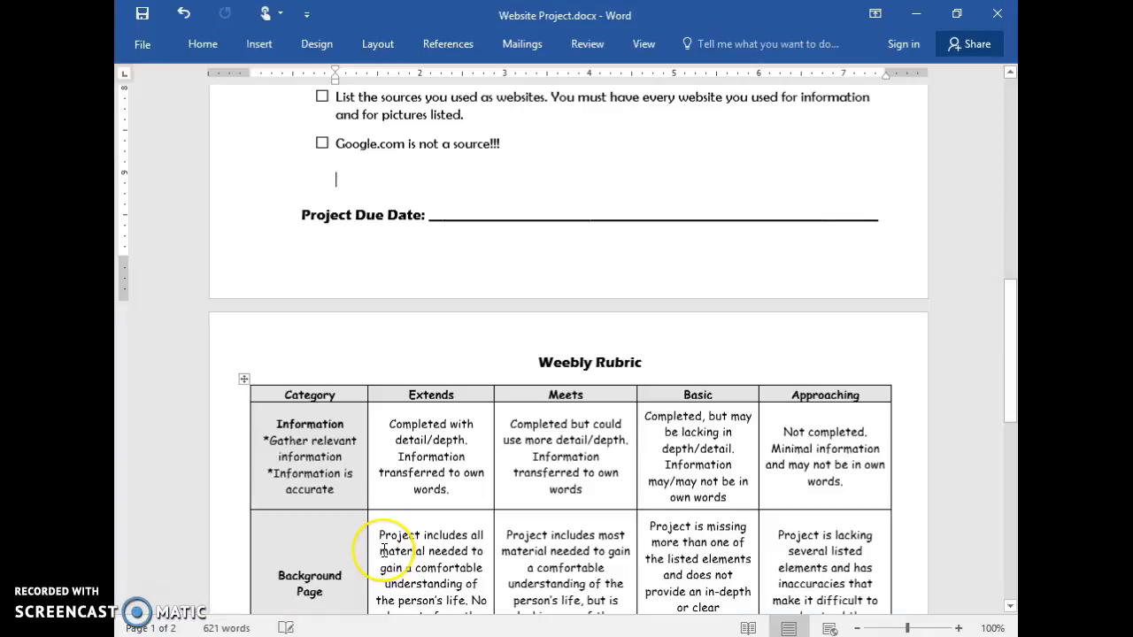
{"action": "scroll", "coordinate": [383, 551], "scroll_direction": "up", "scroll_amount": 5}
{"action": "scroll", "coordinate": [384, 551], "scroll_direction": "up", "scroll_amount": 4}
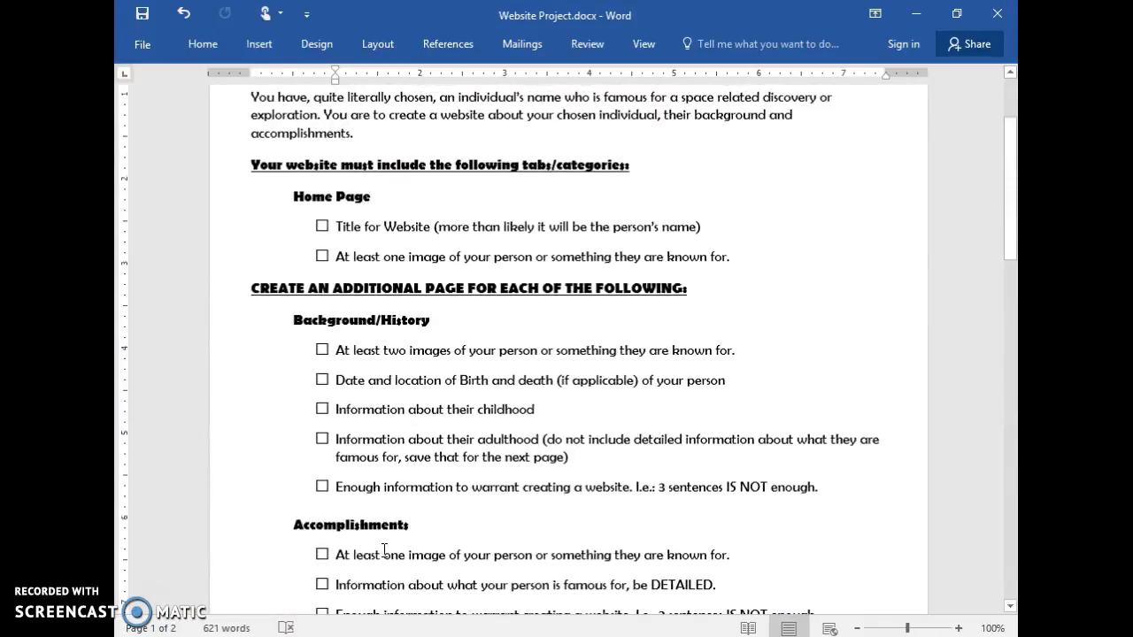
{"action": "scroll", "coordinate": [384, 551], "scroll_direction": "down", "scroll_amount": 2}
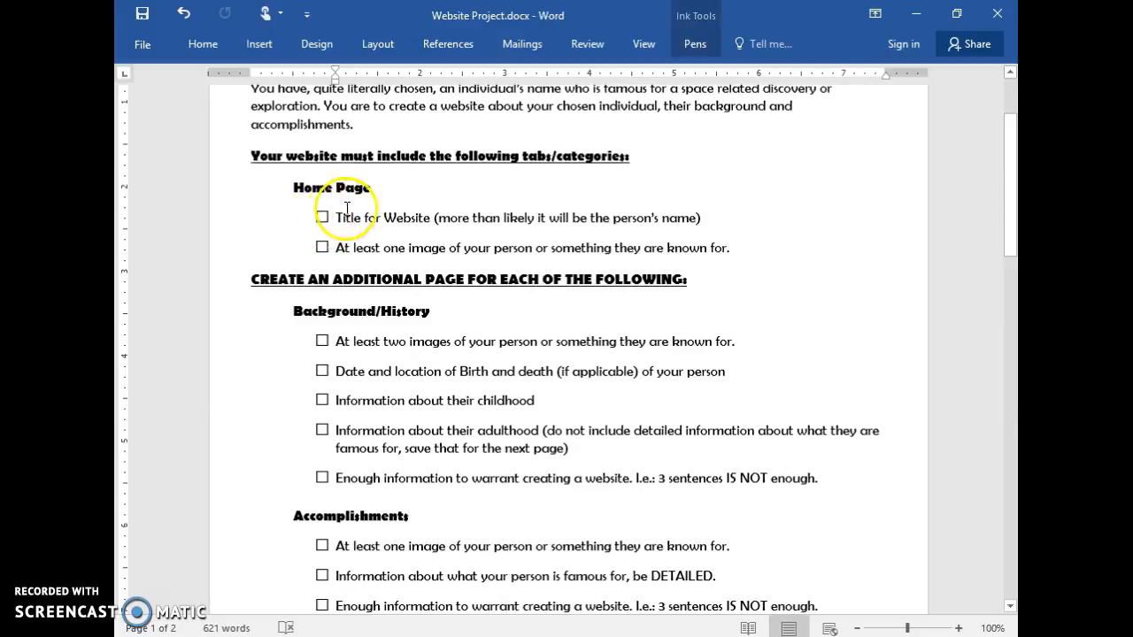
{"action": "scroll", "coordinate": [400, 188], "scroll_direction": "down", "scroll_amount": 9}
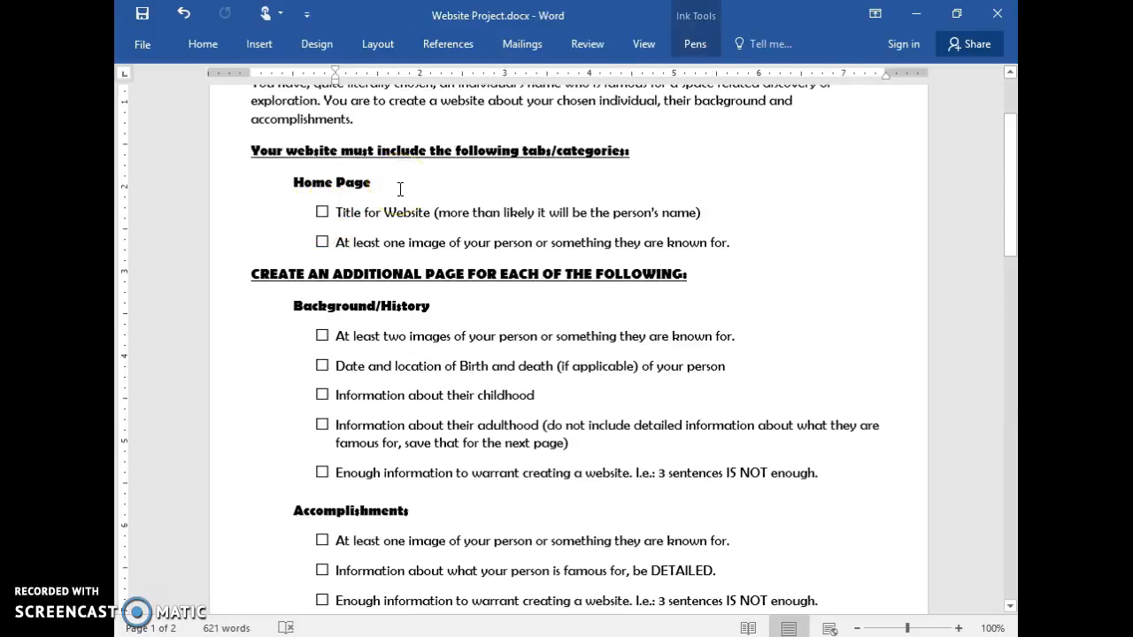
{"action": "scroll", "coordinate": [400, 188], "scroll_direction": "up", "scroll_amount": 3}
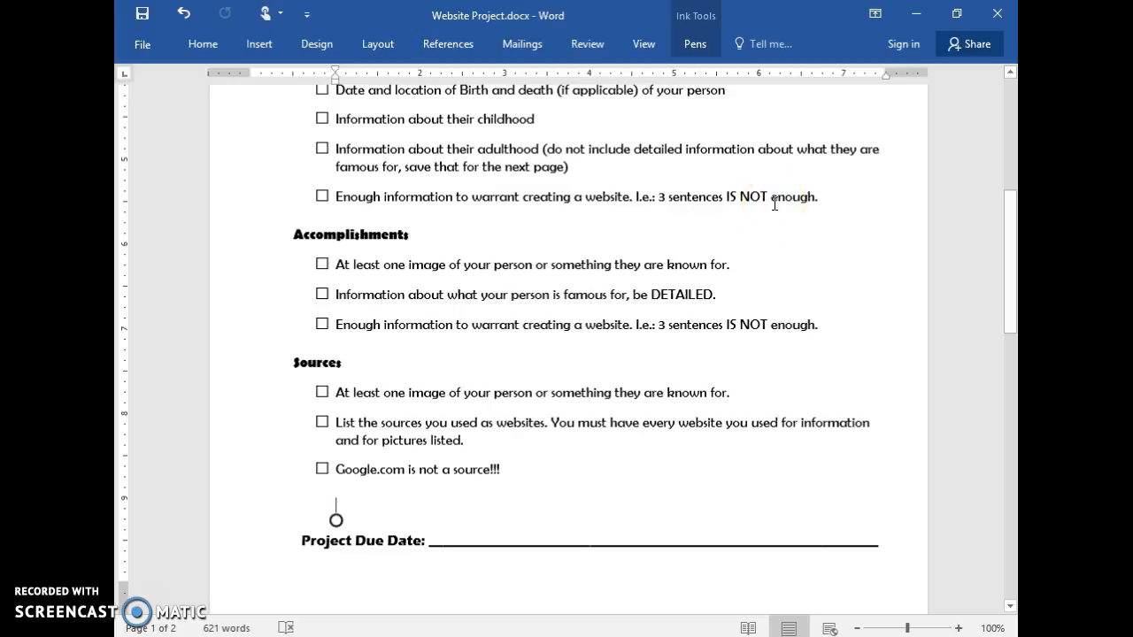
{"action": "scroll", "coordinate": [775, 203], "scroll_direction": "down", "scroll_amount": 3}
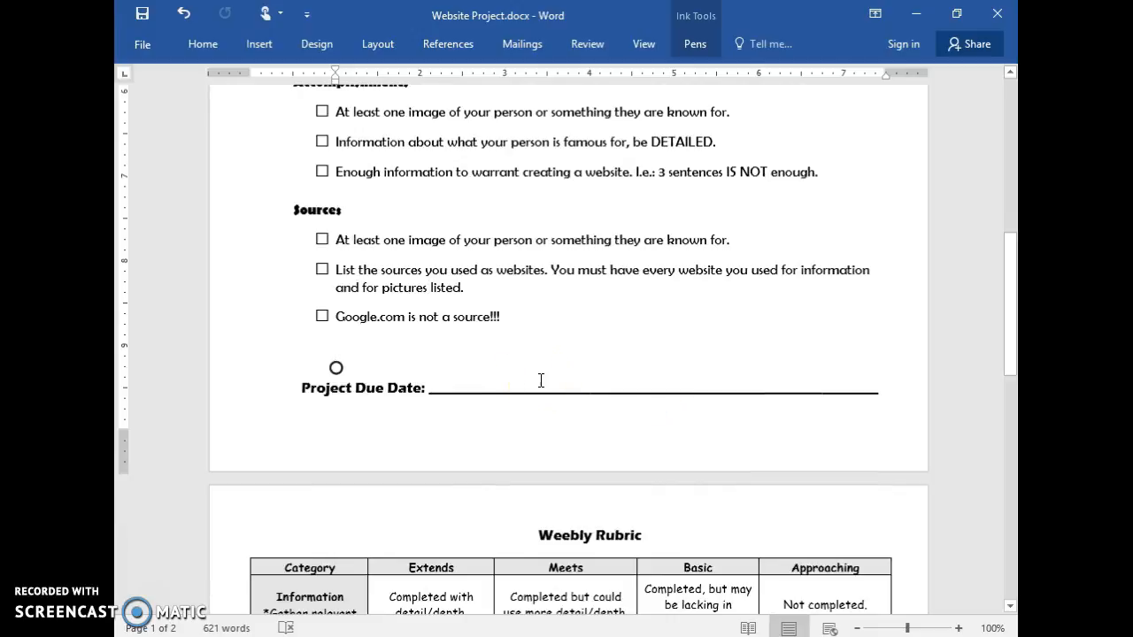
{"action": "scroll", "coordinate": [540, 381], "scroll_direction": "down", "scroll_amount": 8}
{"action": "scroll", "coordinate": [541, 380], "scroll_direction": "down", "scroll_amount": 3}
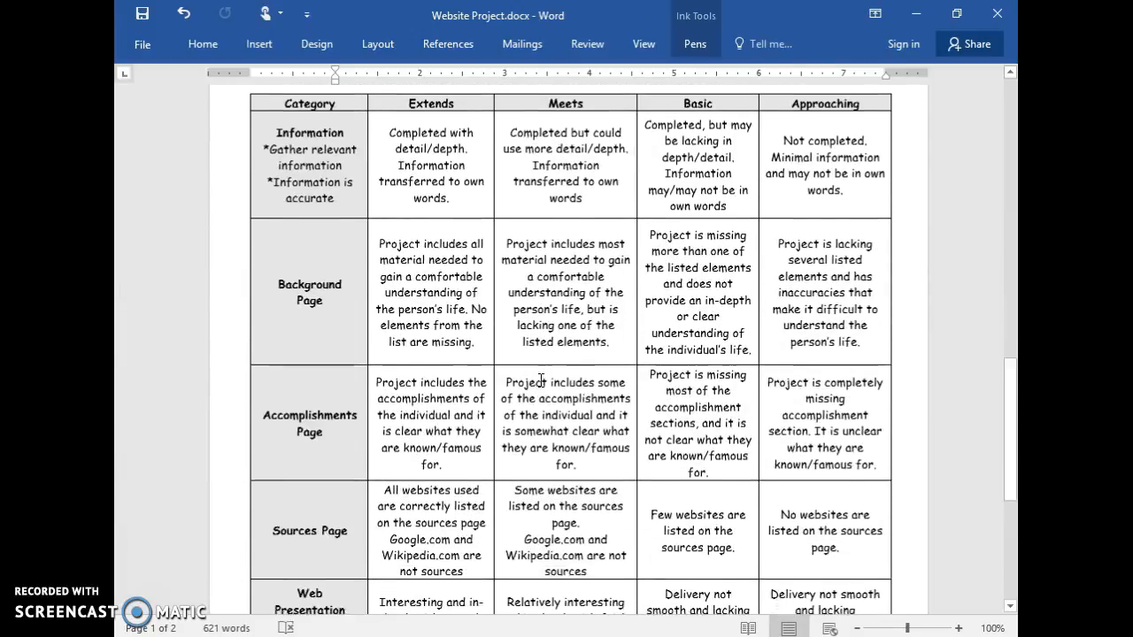
{"action": "scroll", "coordinate": [541, 381], "scroll_direction": "up", "scroll_amount": 3}
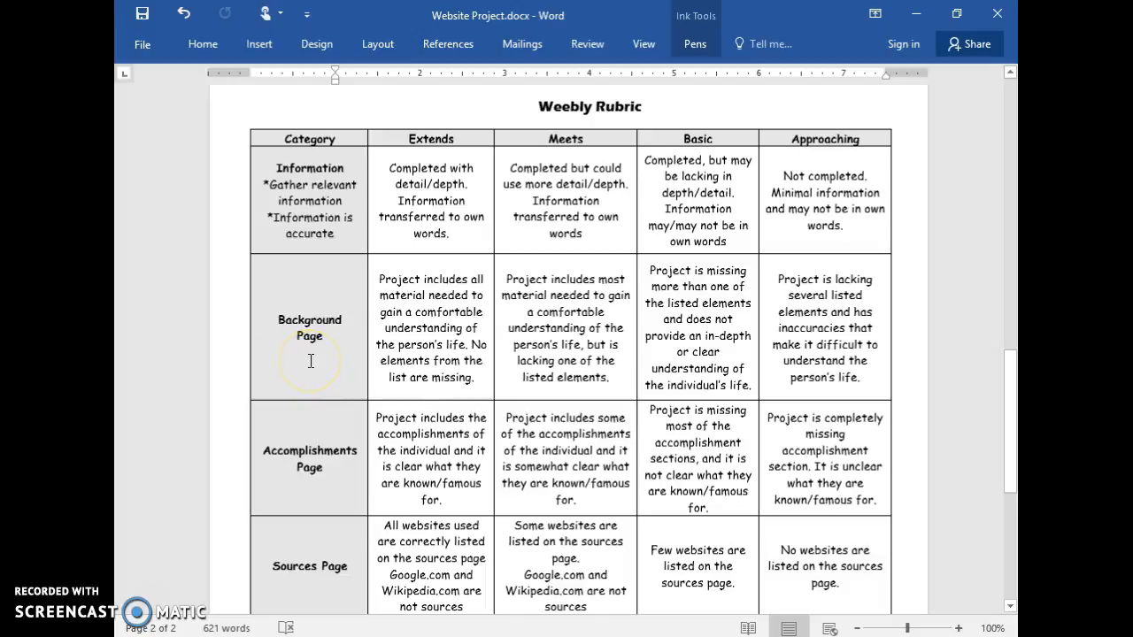
- Compare the required-page checklist with the rubric rows from Information to Grammar and Spelling, and switch back to the Weebly editor in Chrome
{"action": "scroll", "coordinate": [310, 360], "scroll_direction": "up", "scroll_amount": 12}
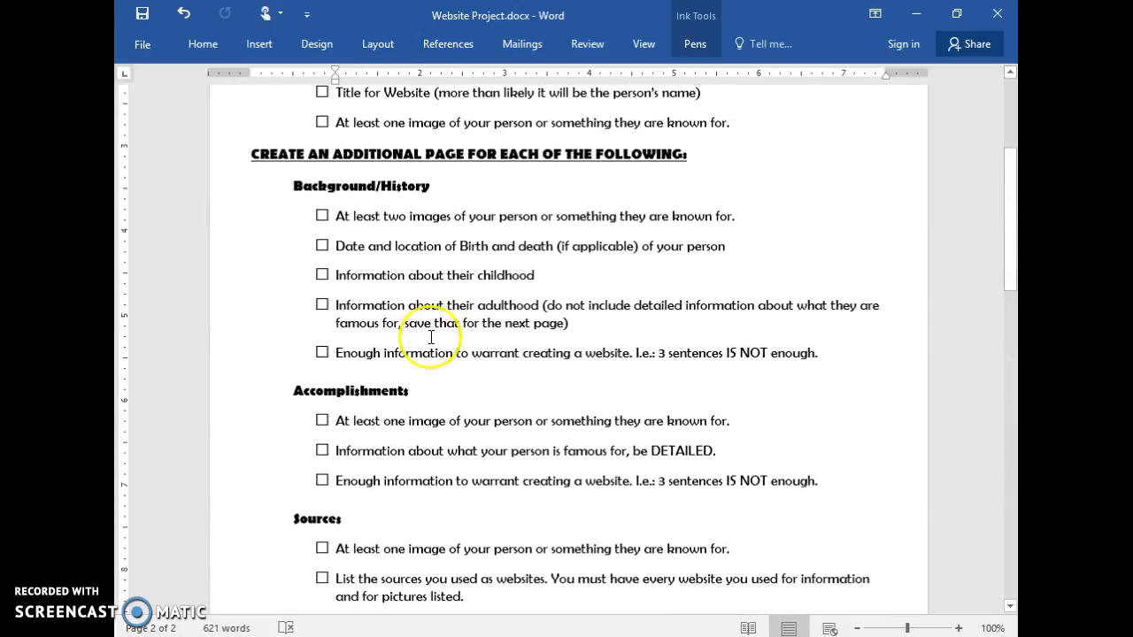
{"action": "scroll", "coordinate": [429, 316], "scroll_direction": "down", "scroll_amount": 15}
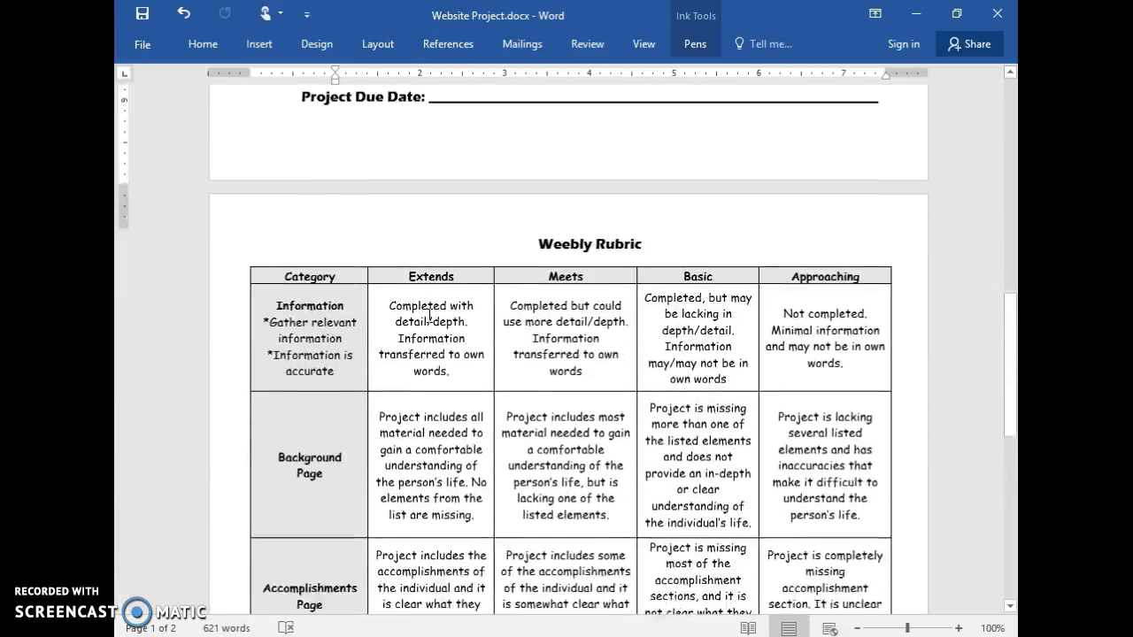
{"action": "scroll", "coordinate": [429, 314], "scroll_direction": "down", "scroll_amount": 1}
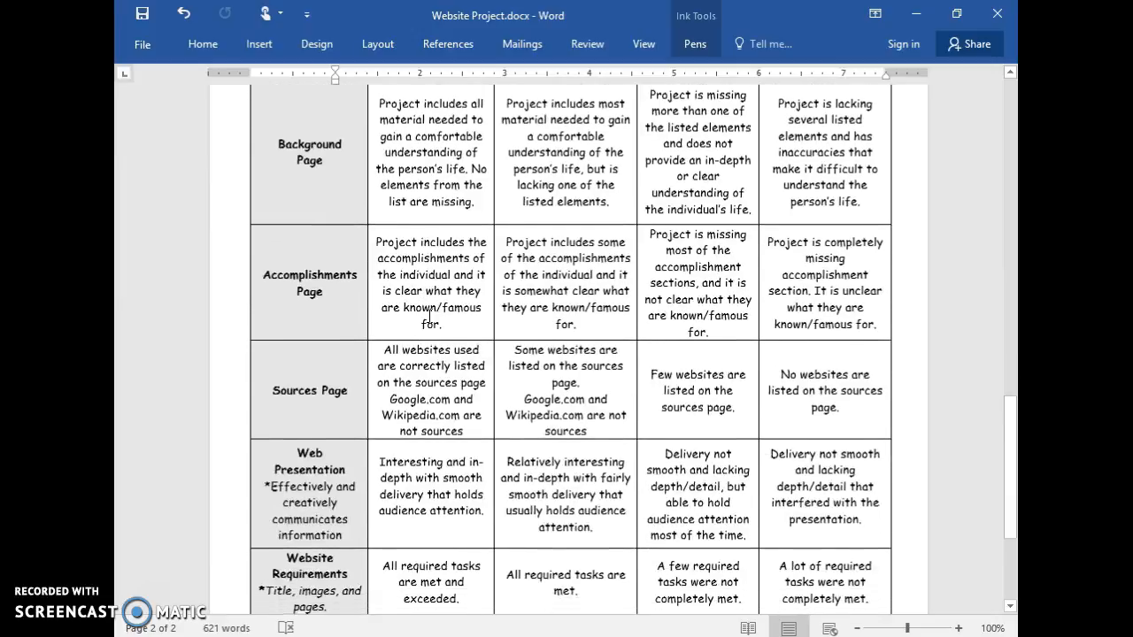
{"action": "scroll", "coordinate": [431, 314], "scroll_direction": "down", "scroll_amount": 3}
{"action": "left_click", "coordinate": [425, 317]}
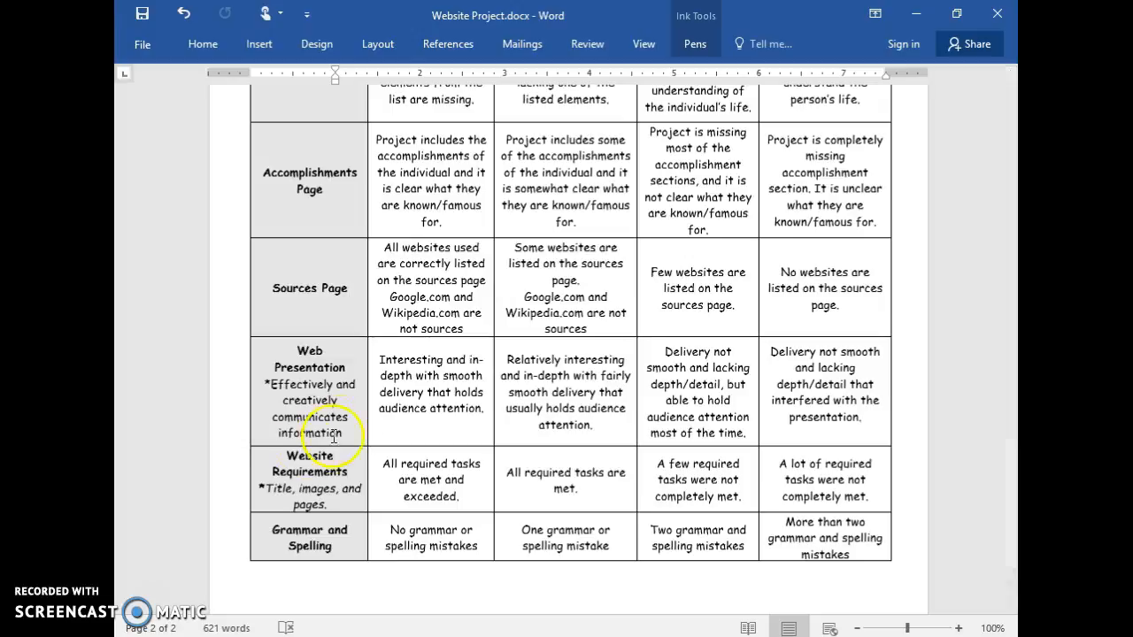
{"action": "left_click", "coordinate": [318, 396]}
{"action": "scroll", "coordinate": [307, 548], "scroll_direction": "up", "scroll_amount": 20}
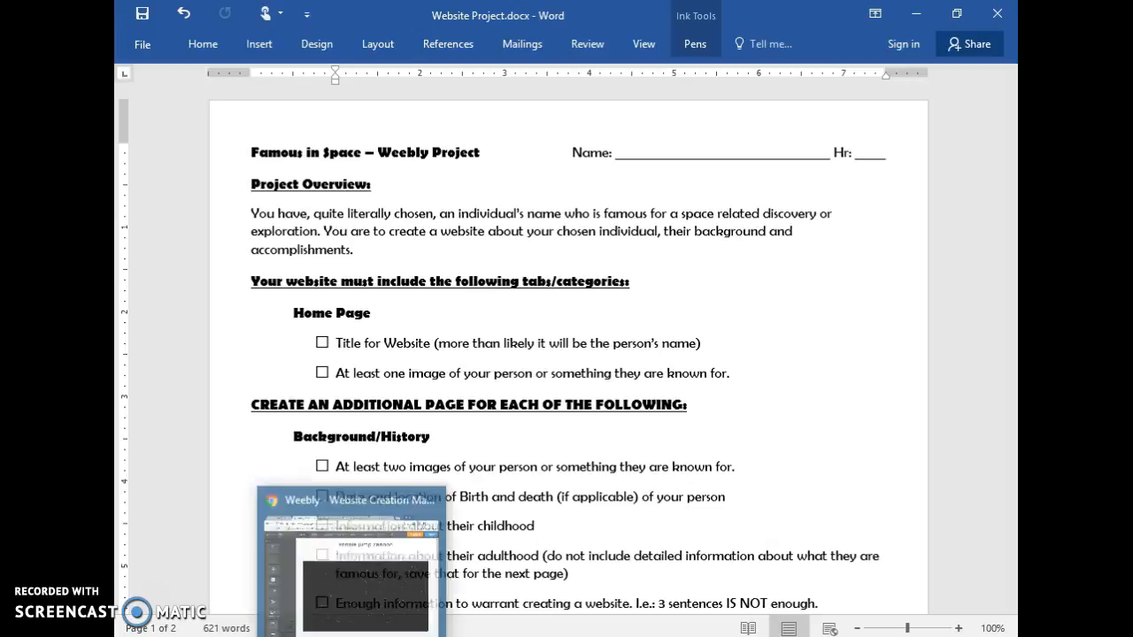
{"action": "left_click", "coordinate": [365, 581]}
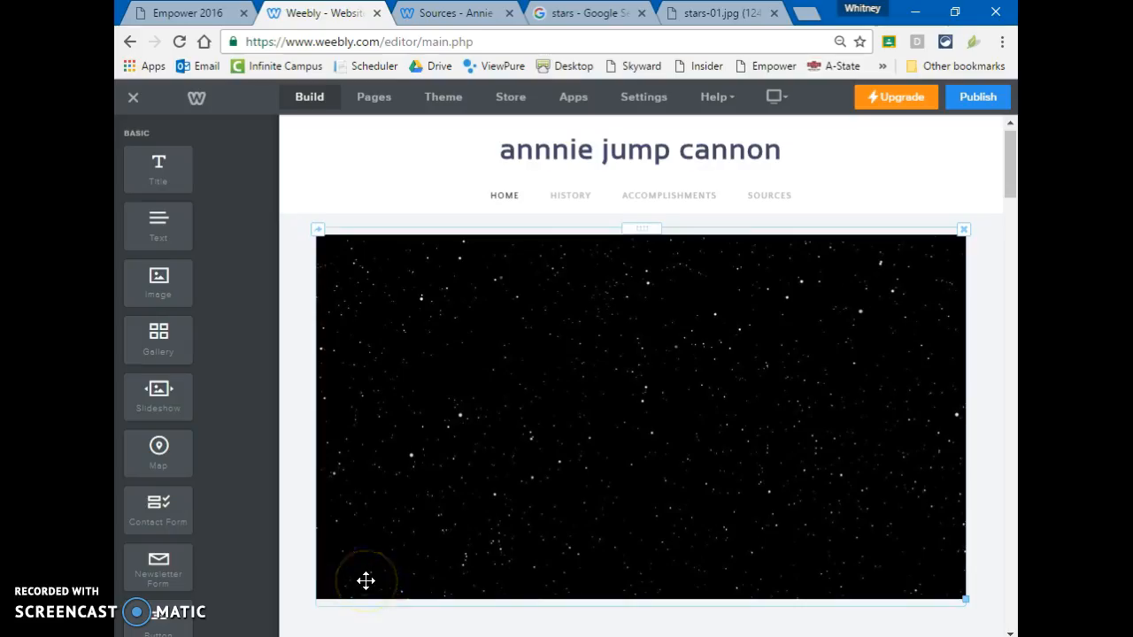